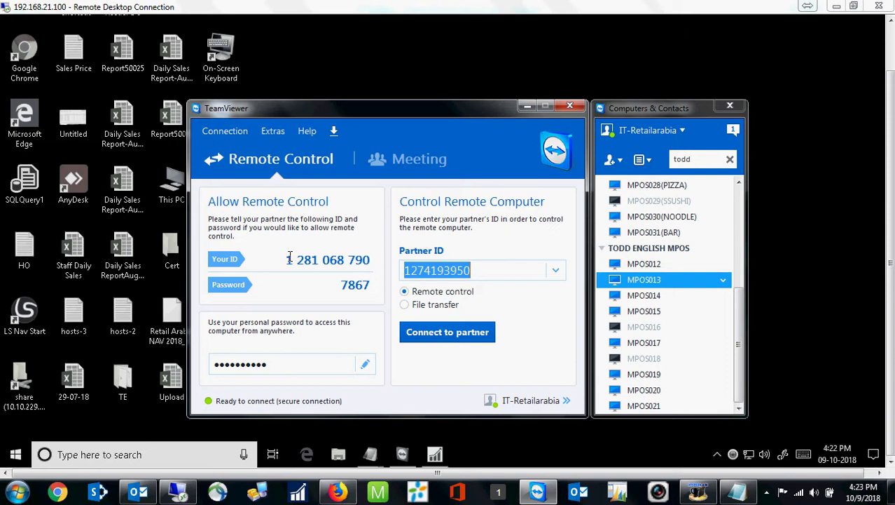
left_click_drag(288, 259, 371, 259)
double_click(361, 259)
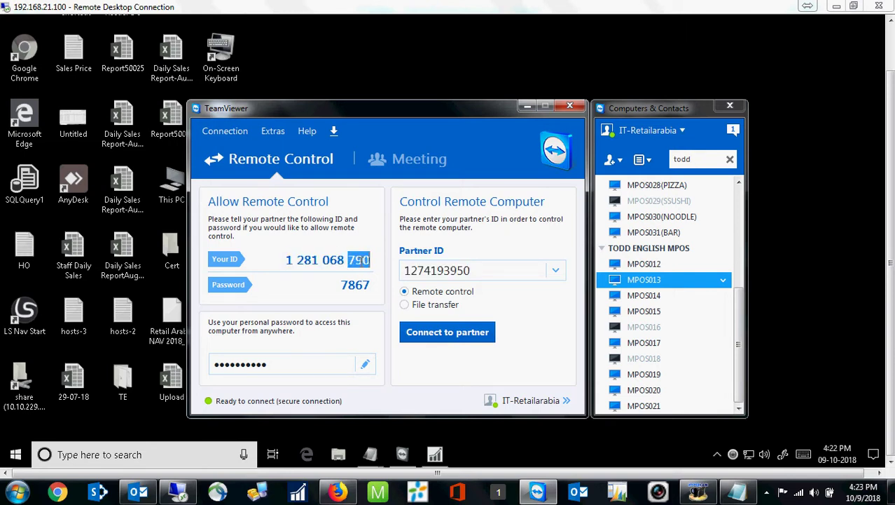
left_click(362, 259)
double_click(491, 270)
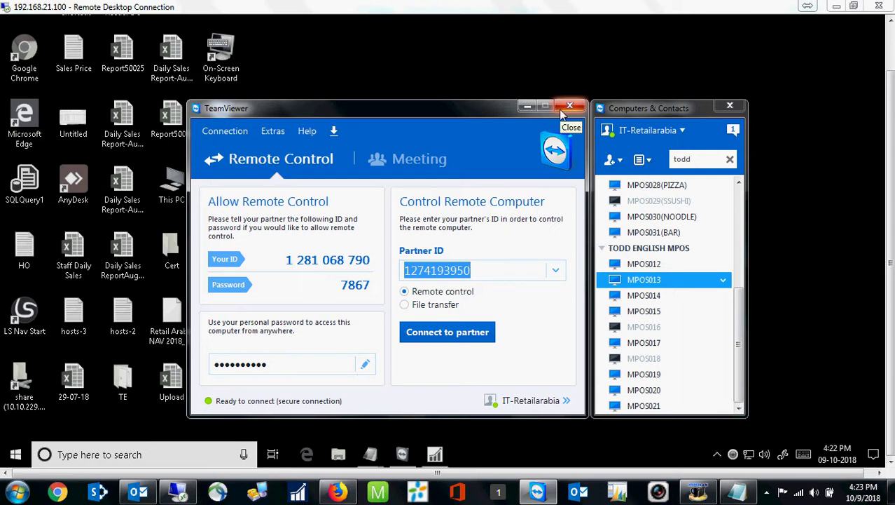
left_click_drag(483, 111, 522, 91)
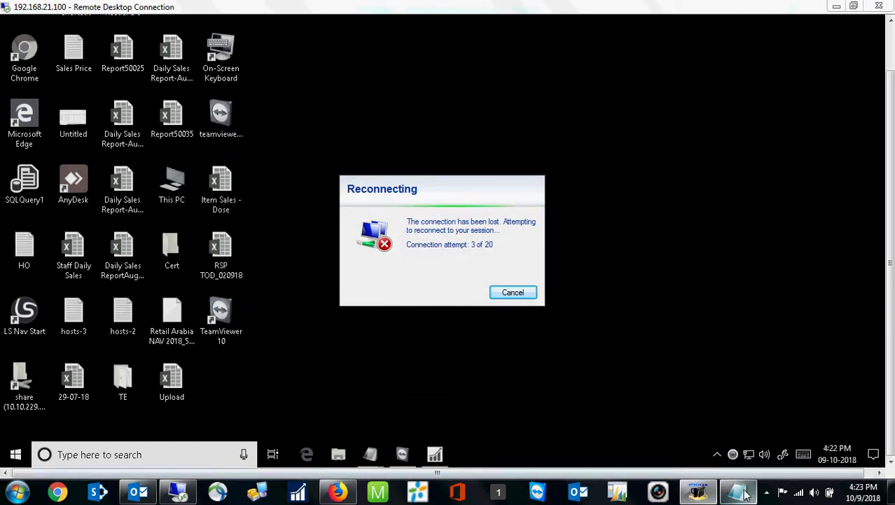
left_click(766, 492)
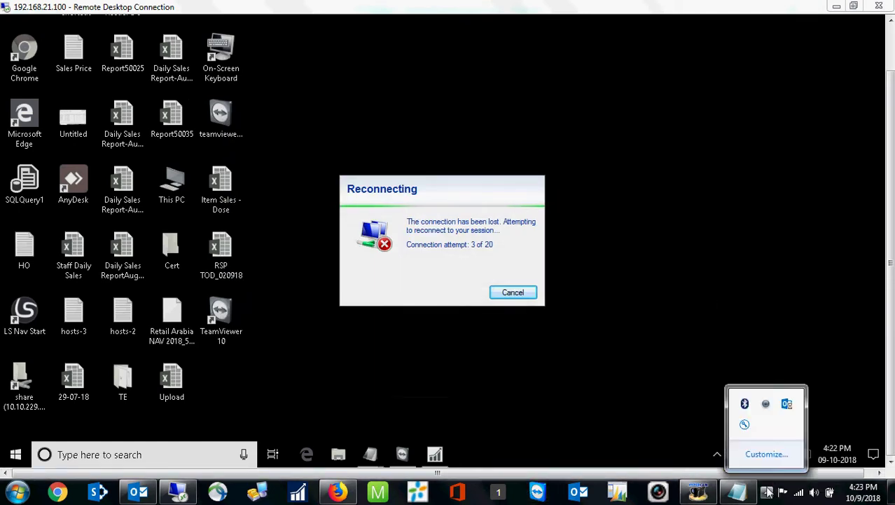
left_click(537, 491)
left_click(506, 85)
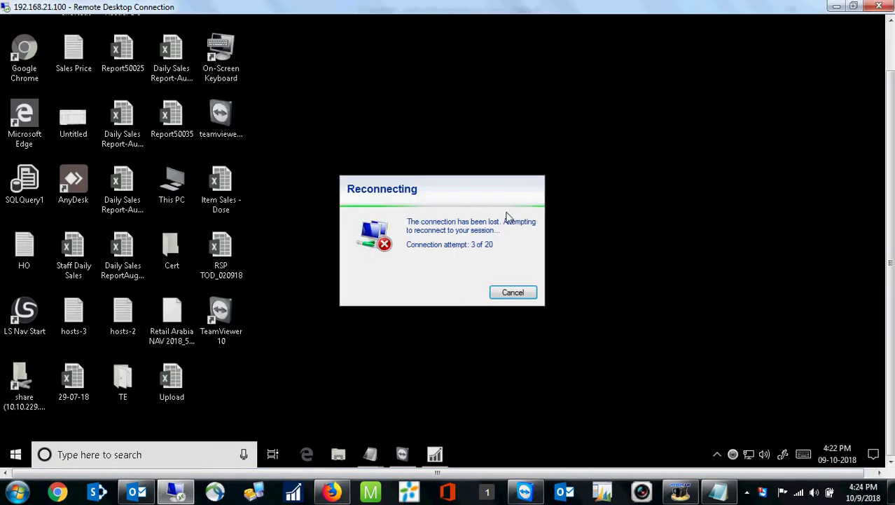
Cancel the interrupted Remote Desktop session and try connecting again to 192.168.21.100
left_click(503, 295)
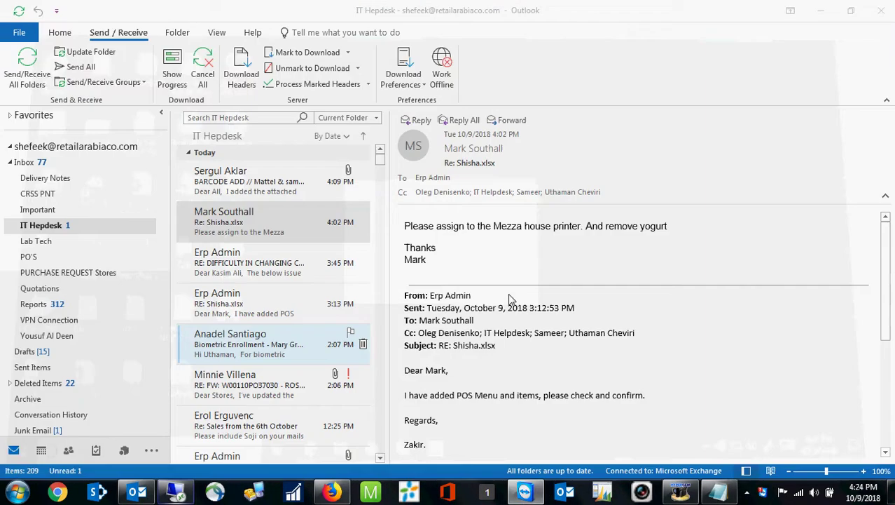
left_click(176, 491)
left_click(496, 235)
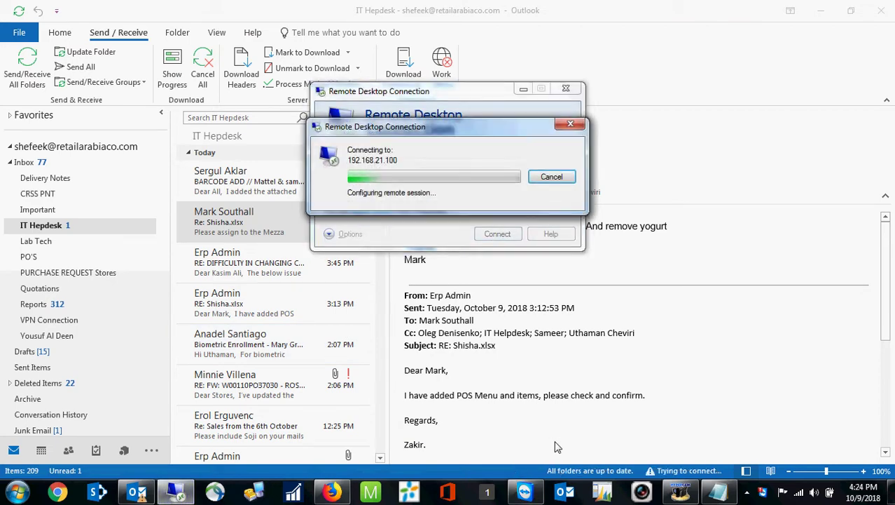
Close the TeamViewer window and exit TeamViewer completely so it no longer runs in the background
left_click(537, 495)
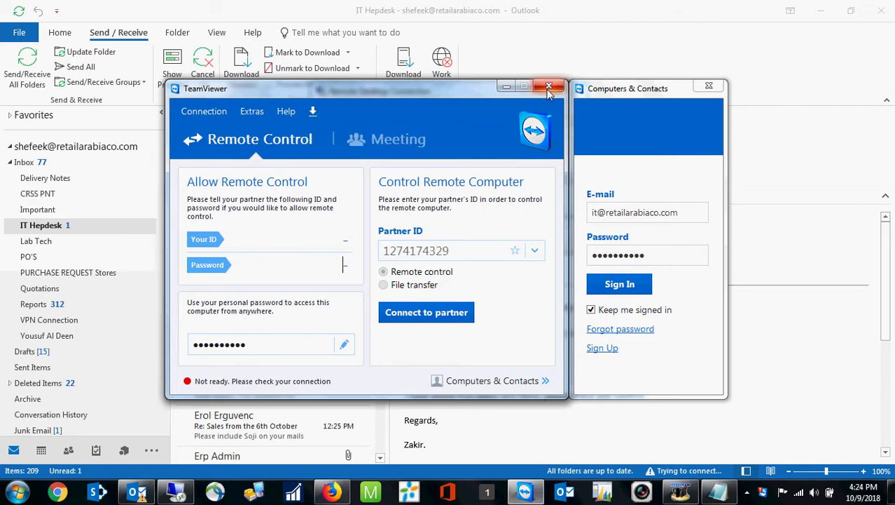
right_click(764, 494)
left_click(733, 486)
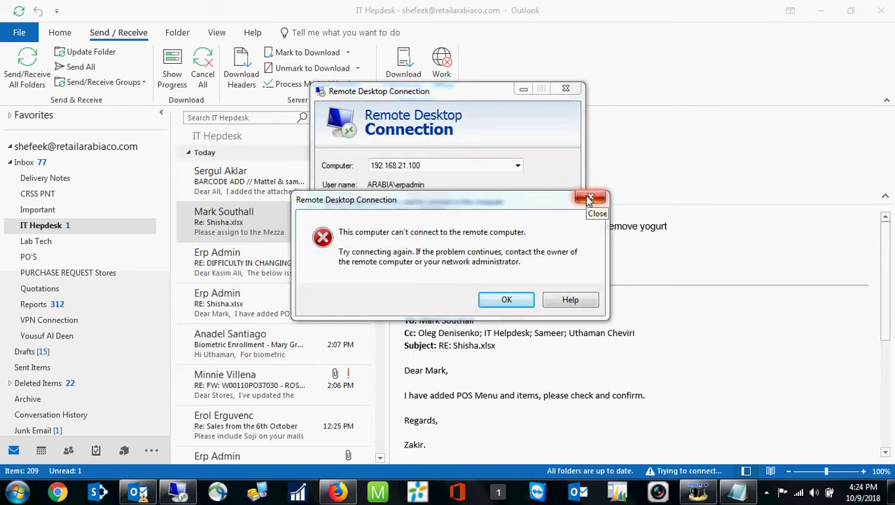
Dismiss the connection error and retry the Remote Desktop connection to 192.168.21.100
left_click(590, 198)
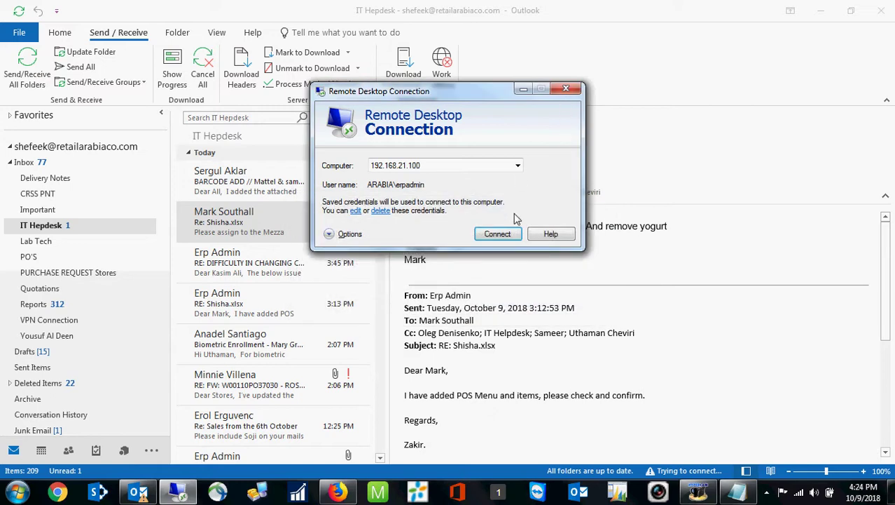
left_click(501, 234)
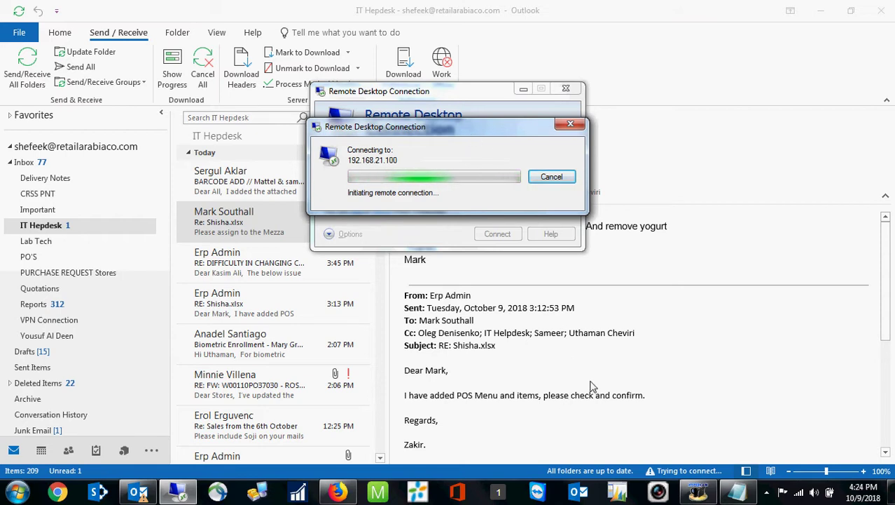
left_click_drag(445, 131, 443, 123)
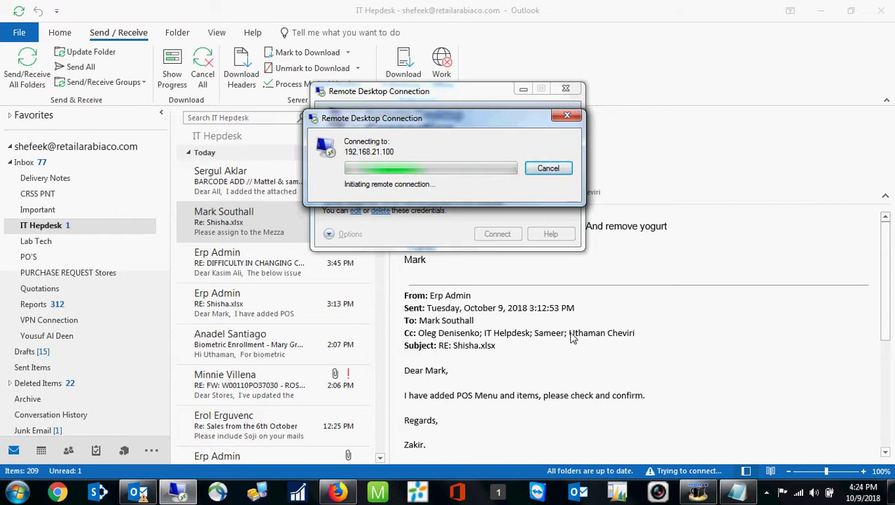
Close TeamViewer, the Remote Desktop Connection window with its error message, and Outlook
left_click(550, 480)
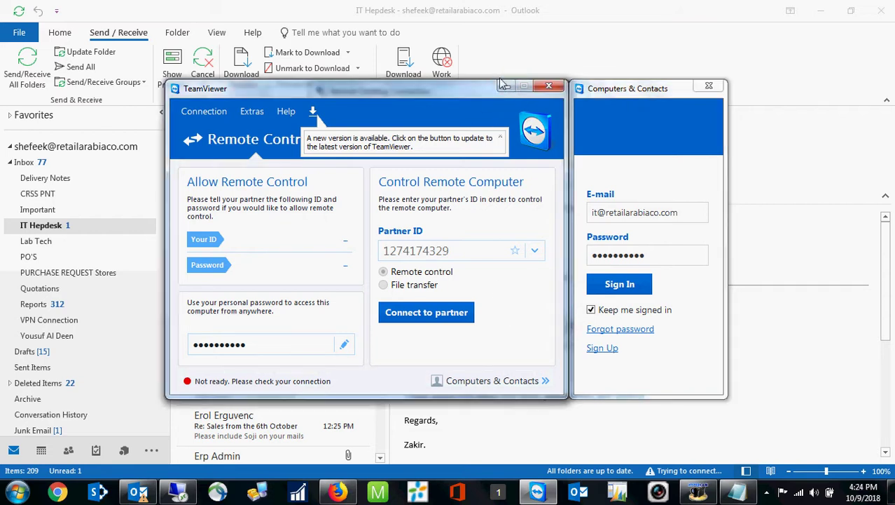
left_click(548, 86)
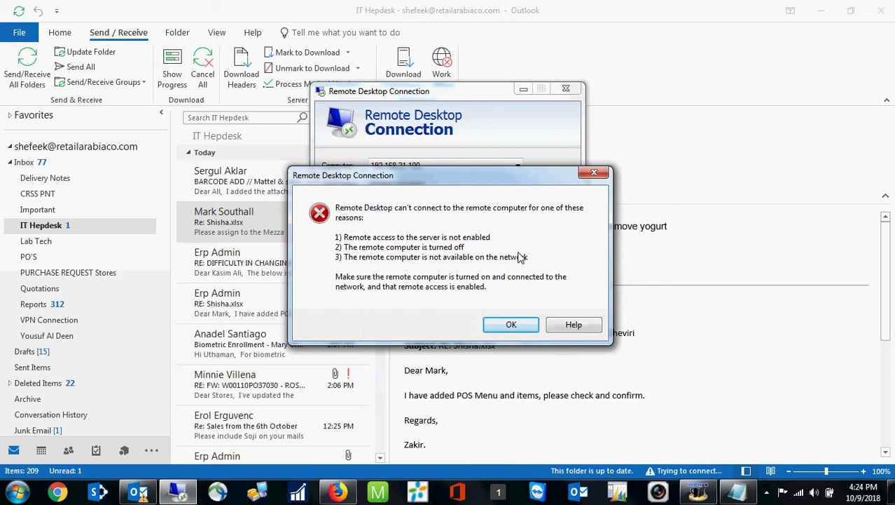
left_click(594, 174)
left_click(567, 91)
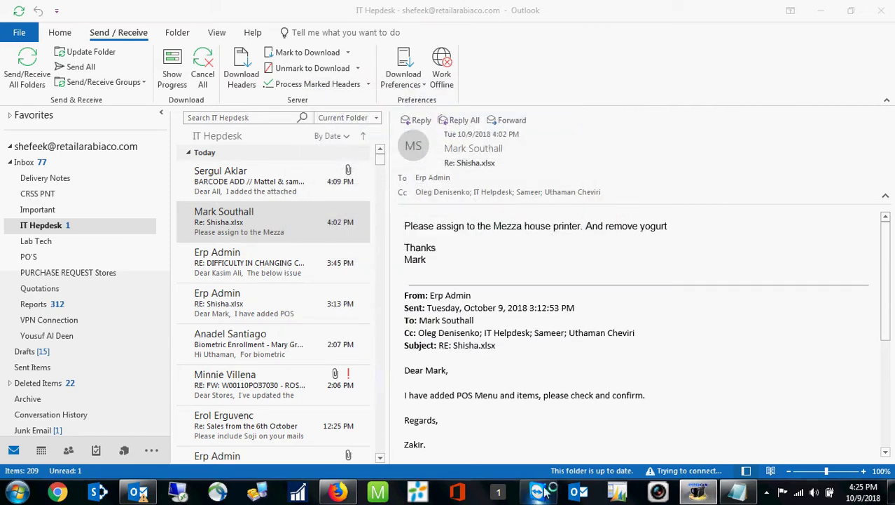
left_click(880, 9)
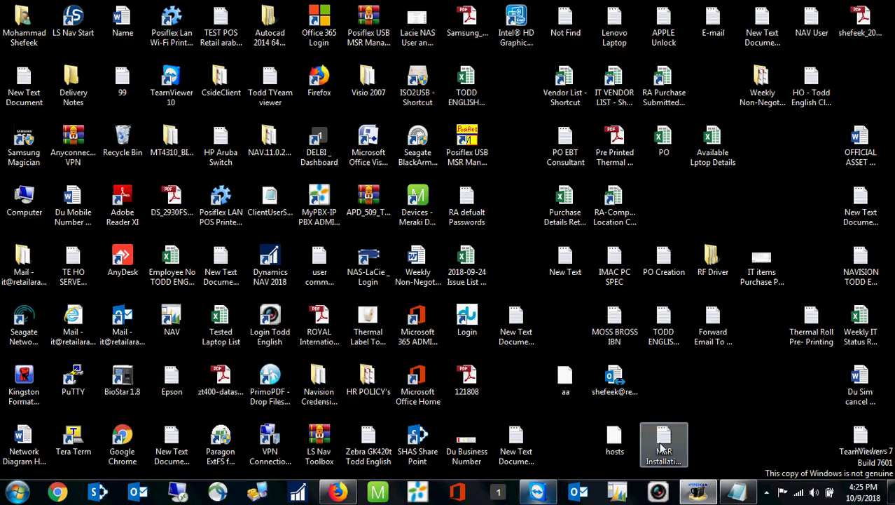
right_click(741, 223)
left_click(784, 261)
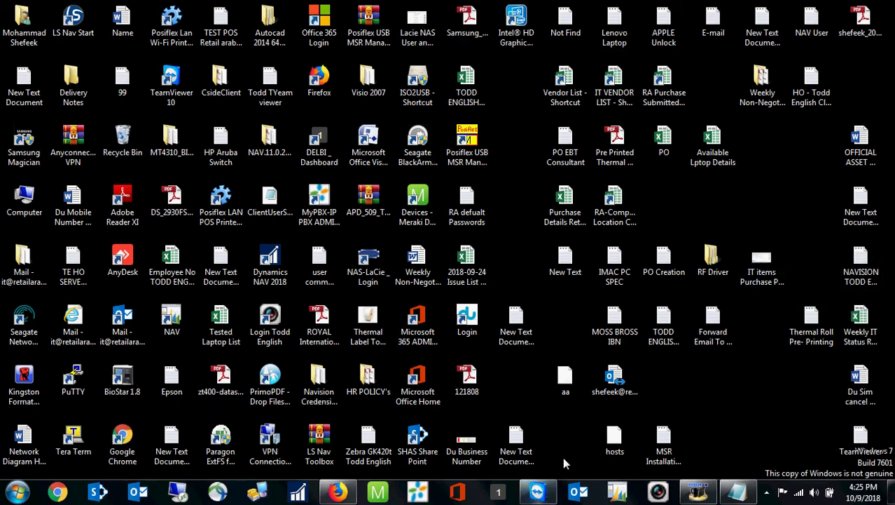
left_click(767, 492)
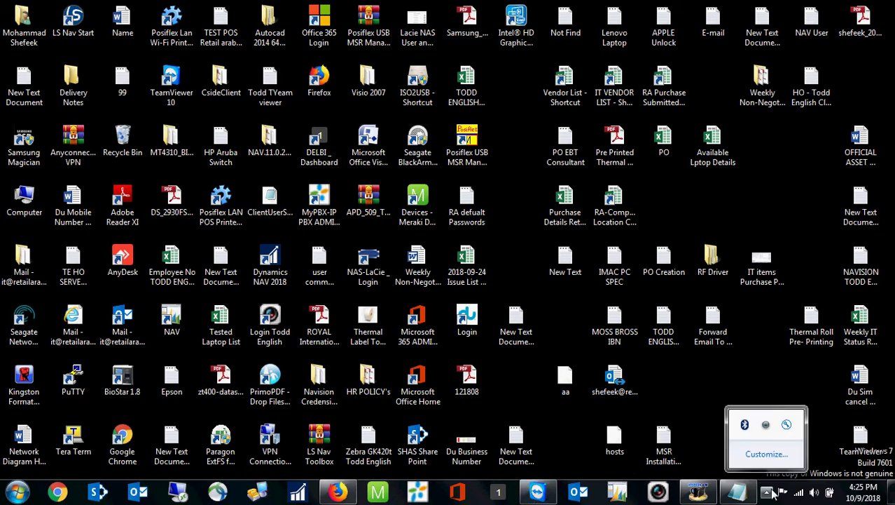
left_click(706, 389)
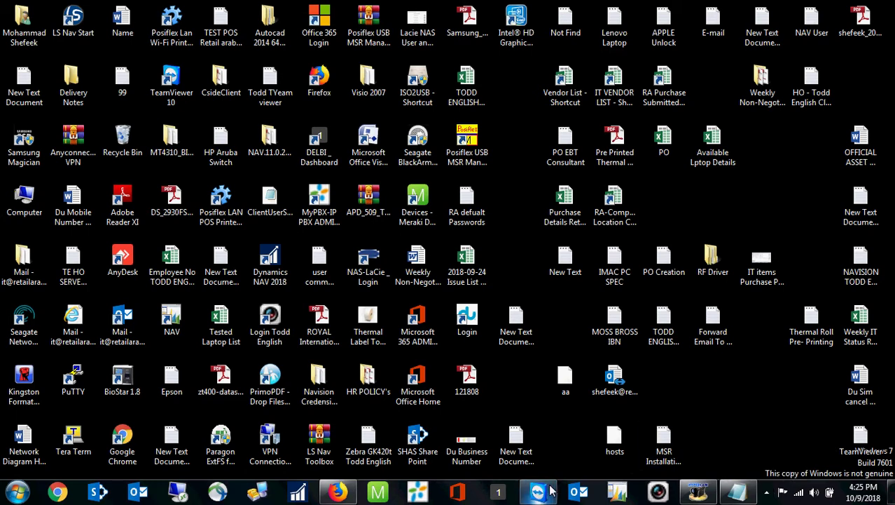
Disconnect the computer from the TEFH-Admin wireless network
left_click(800, 493)
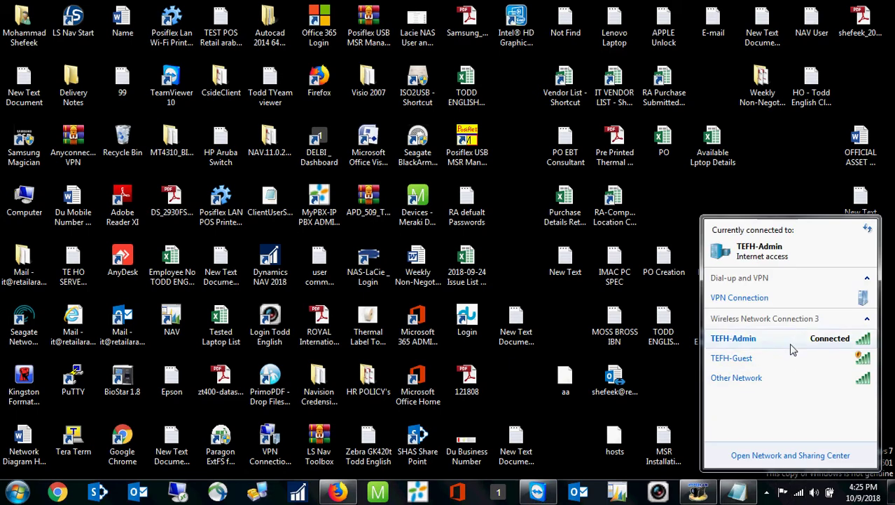
left_click(813, 339)
left_click(821, 380)
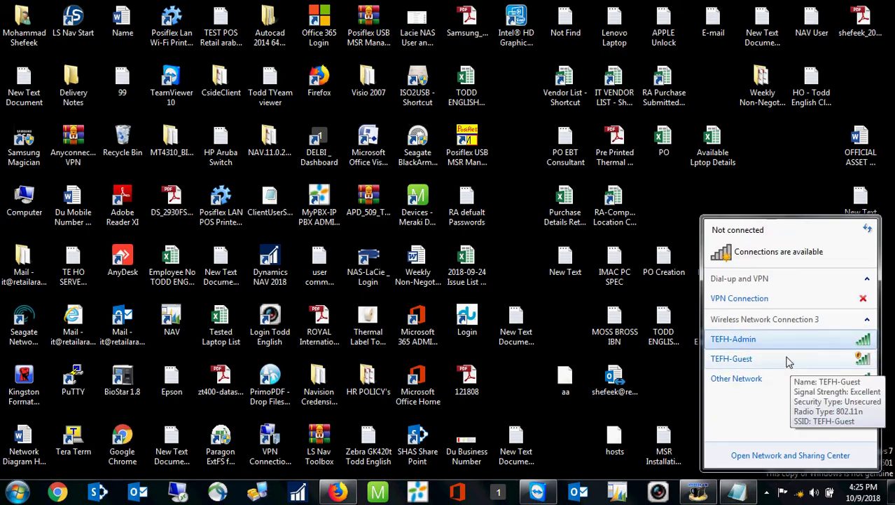
Launch TeamViewer and reconnect the computer to the TEFH-Admin wireless network
left_click(538, 490)
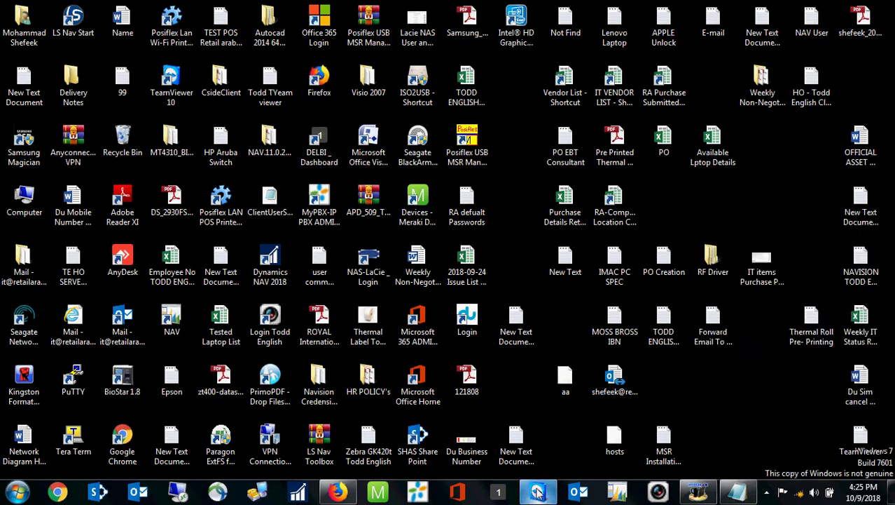
left_click(799, 495)
left_click(802, 342)
left_click(843, 359)
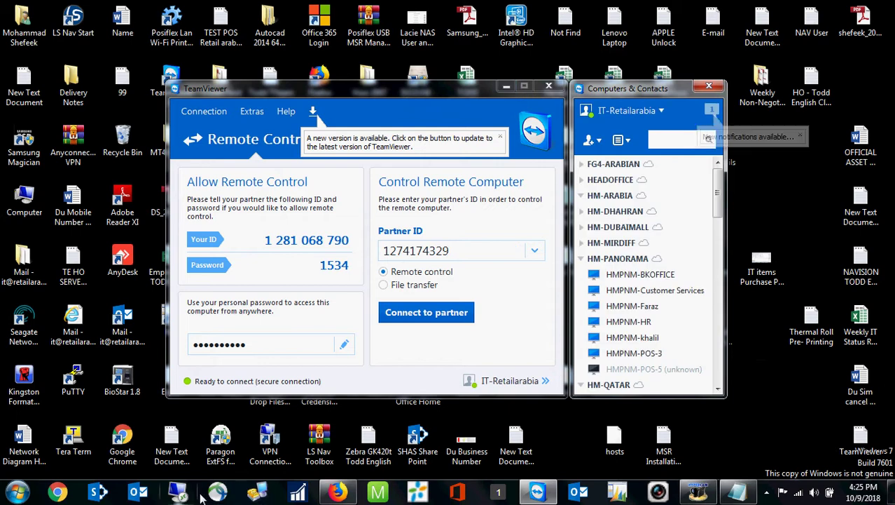
Connect to 192.168.21.100 through Remote Desktop, entering the account password for the erpadmin user
left_click(179, 493)
left_click(499, 237)
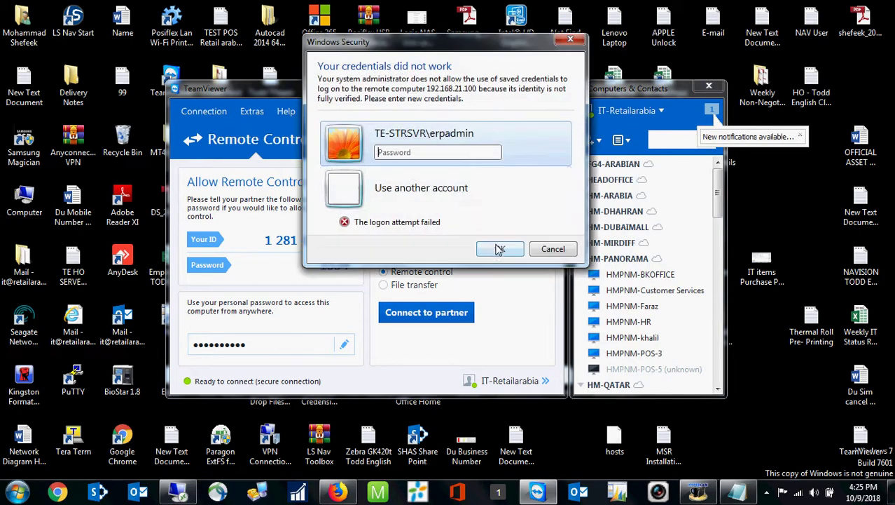
left_click(419, 154)
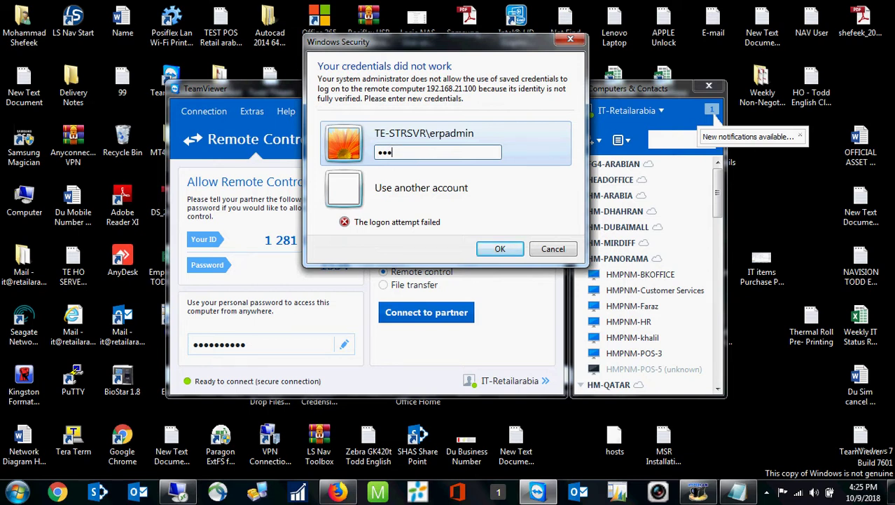
key("Return")
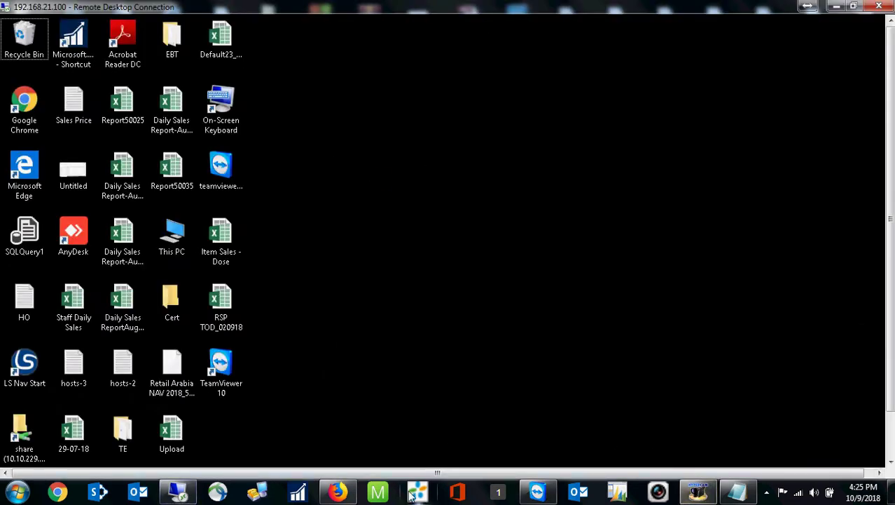
Search for "na" on the remote computer and launch Dynamics NAV 2018
left_click(538, 491)
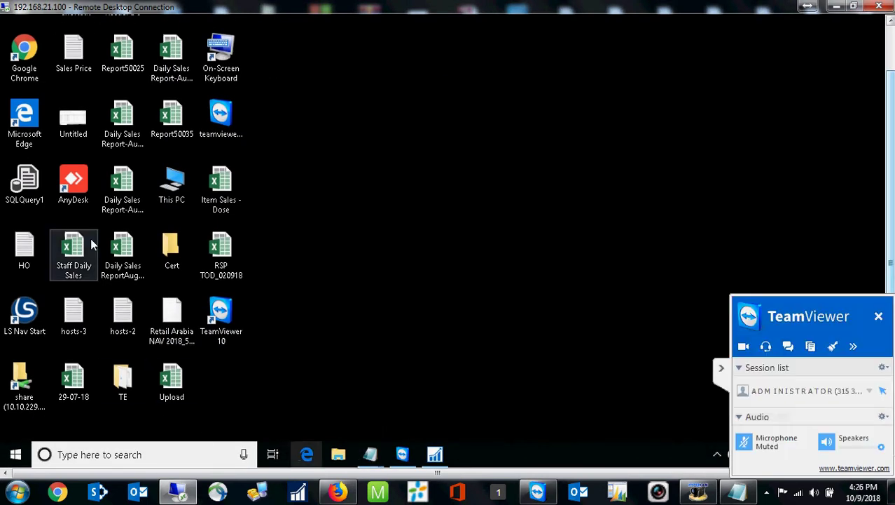
left_click(87, 456)
type("na")
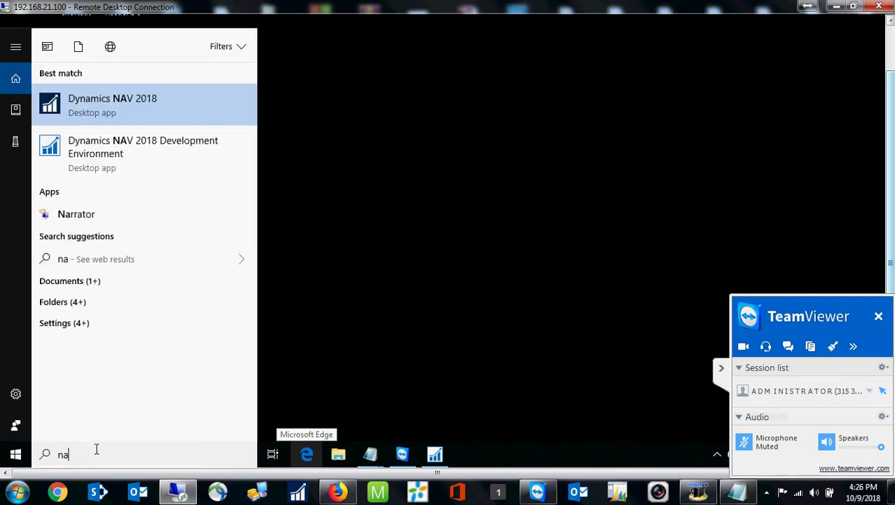
left_click(110, 109)
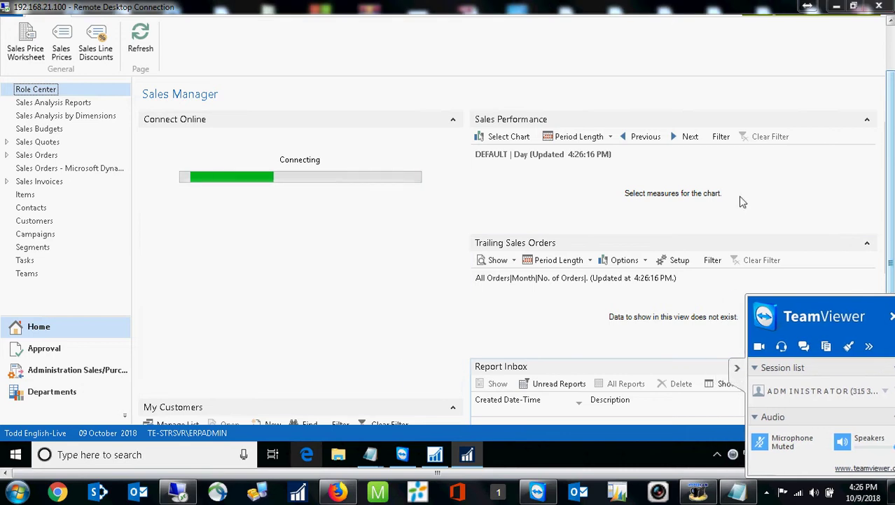
Search Dynamics NAV for "item sec" and open the Item Section Routings list under LS Hospitality/Kitchen Display System
left_click(892, 62)
left_click(818, 40)
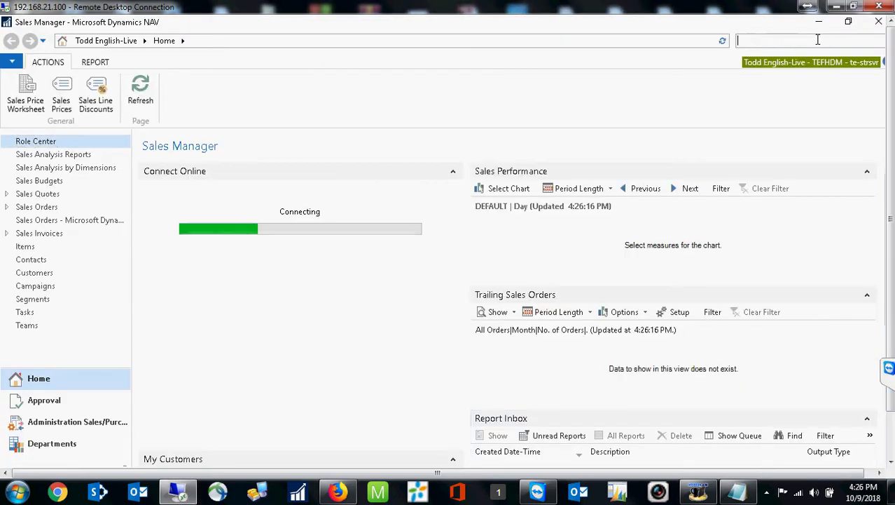
type("item")
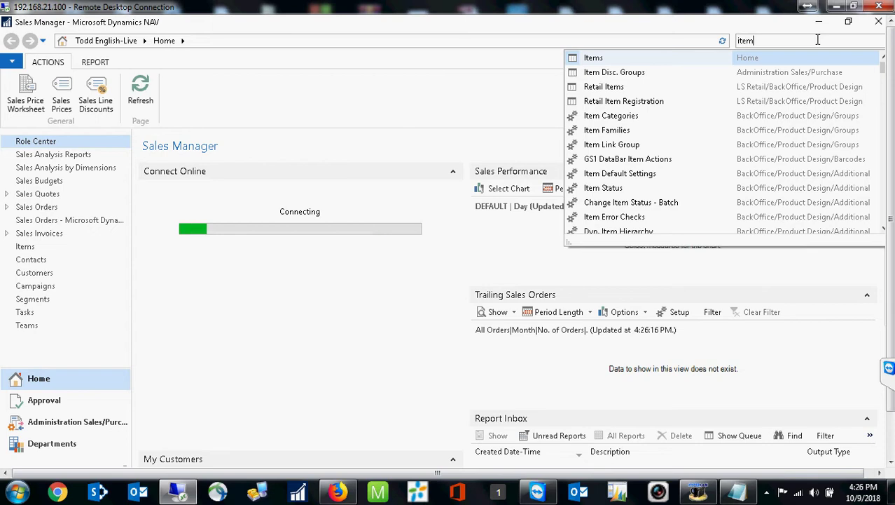
type(" sec")
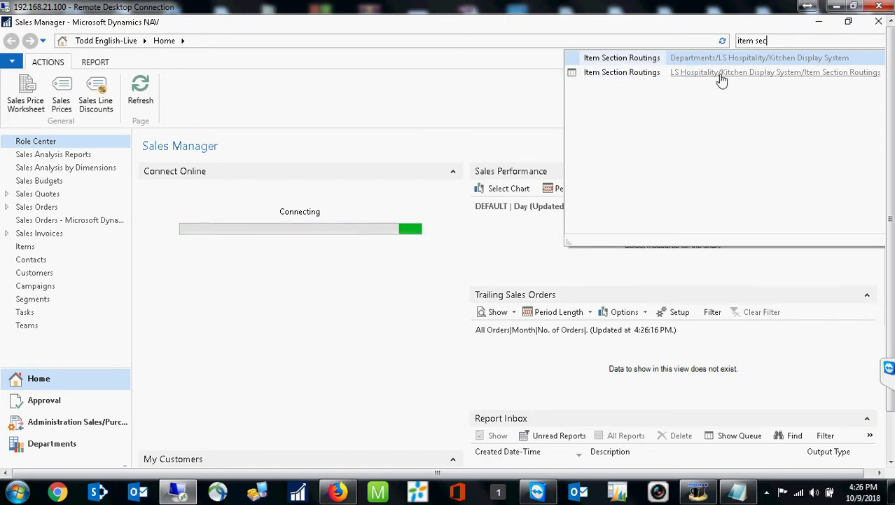
left_click(625, 75)
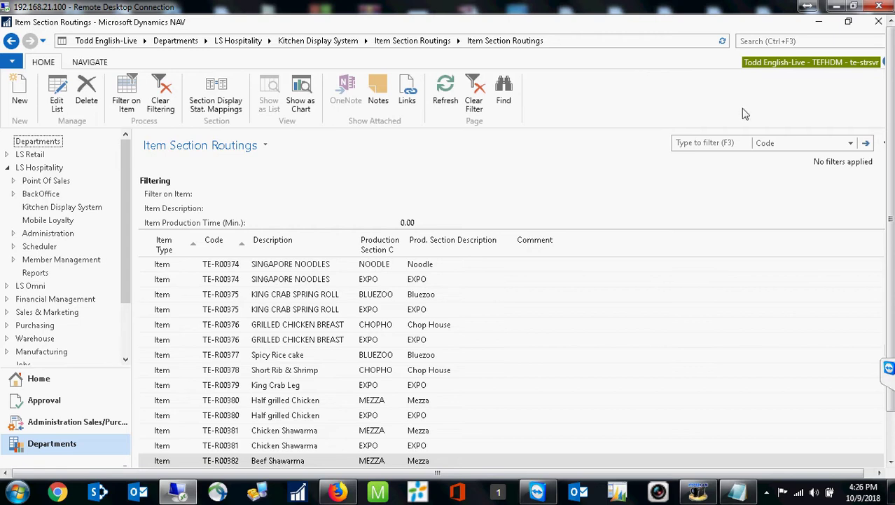
left_click_drag(890, 168, 890, 212)
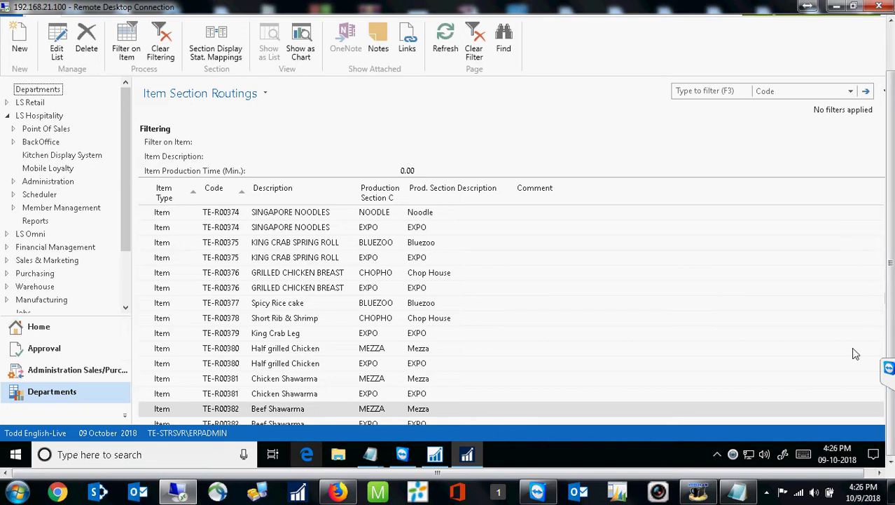
left_click(578, 478)
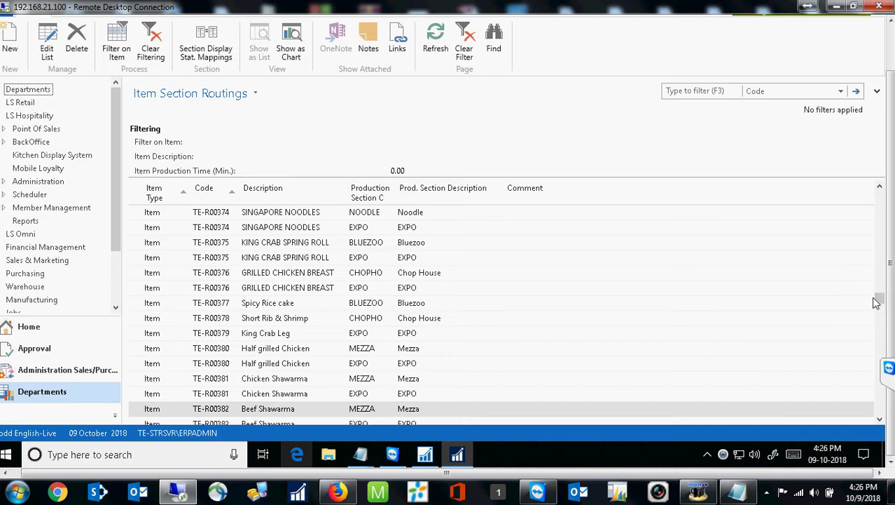
Filter the Item Section Routings by Production Section Code MEZZA and look through the routed items
left_click(841, 91)
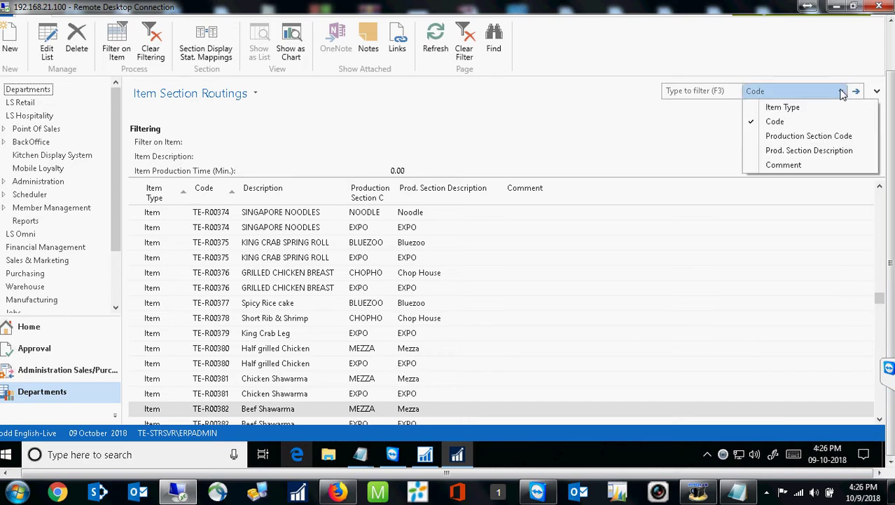
left_click(806, 136)
type("me")
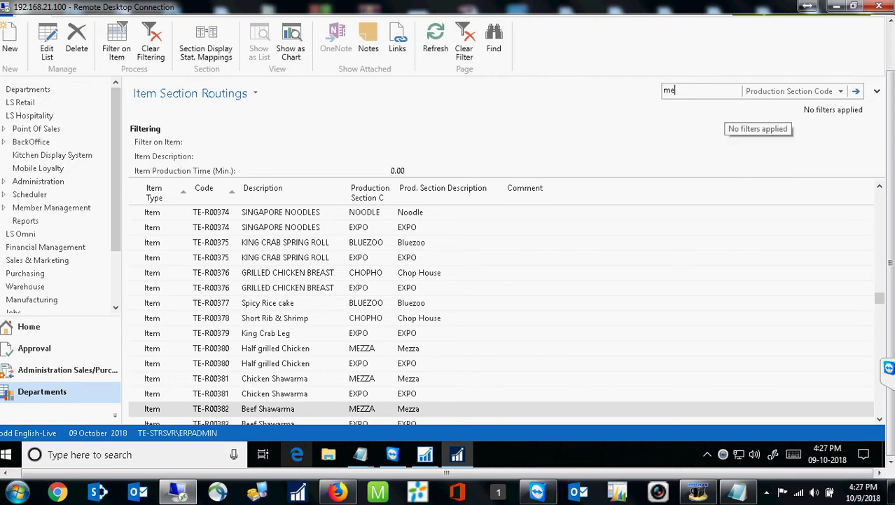
type("zza")
key("Return")
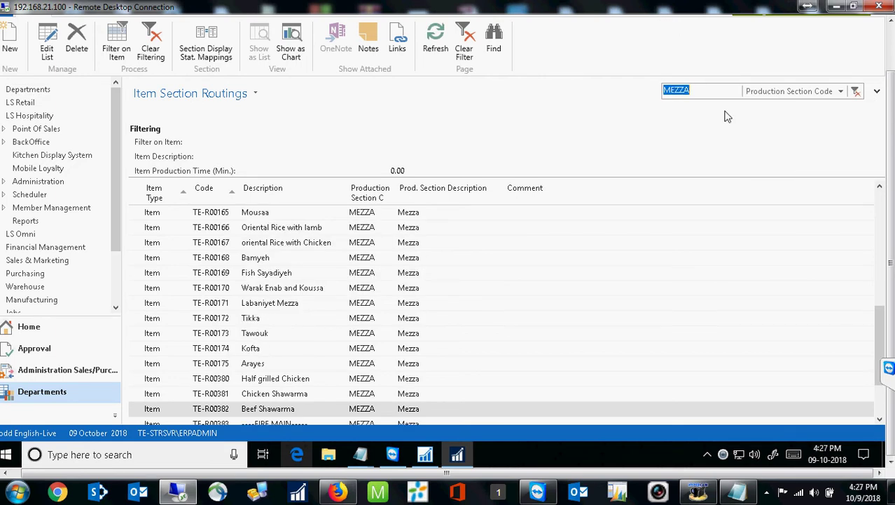
scroll(214, 385, "down", 2)
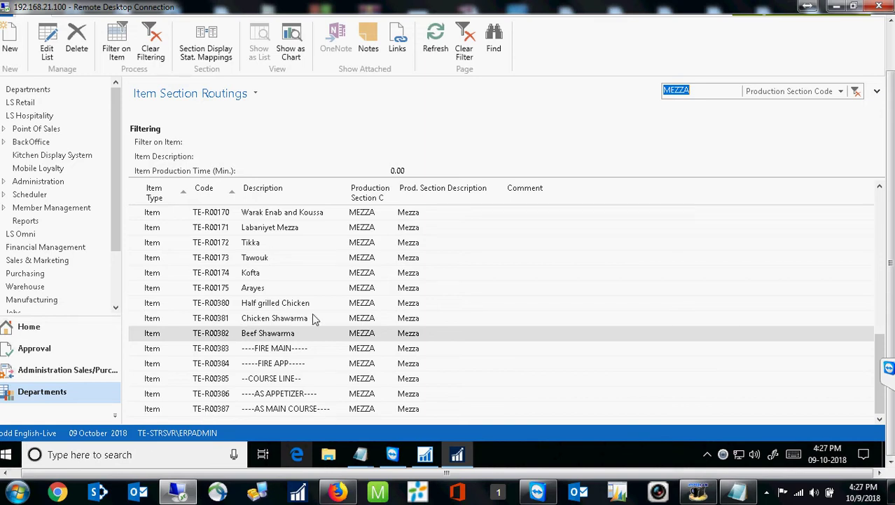
scroll(306, 319, "up", 5)
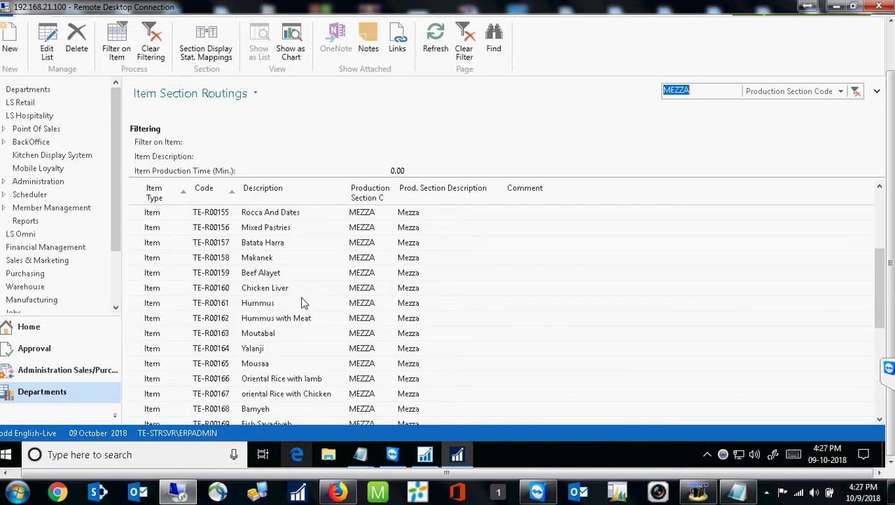
scroll(302, 302, "down", 5)
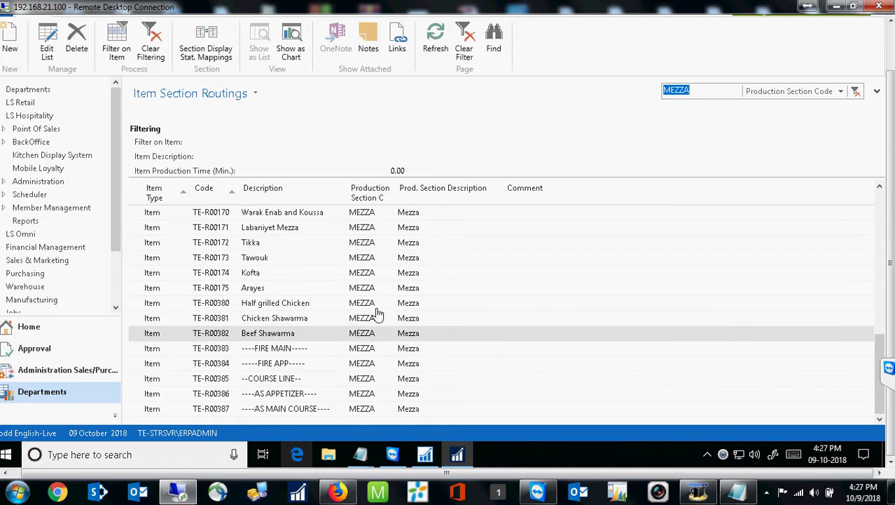
Open the routings for editing and start a new line after the last MEZZA entry with item type Item
left_click(164, 420)
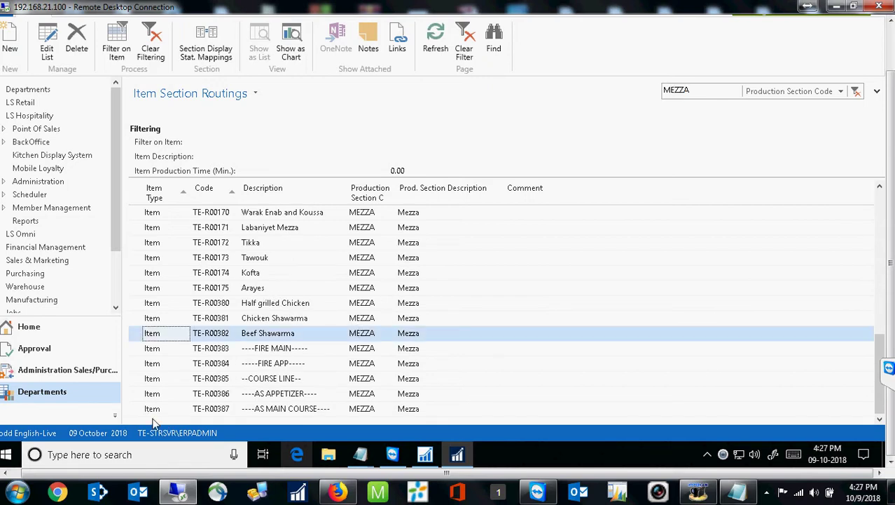
left_click(46, 50)
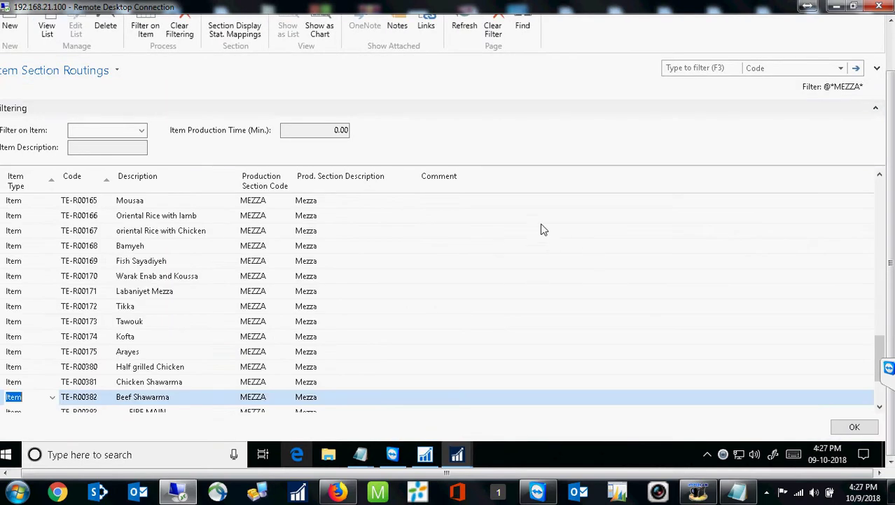
scroll(298, 303, "down", 2)
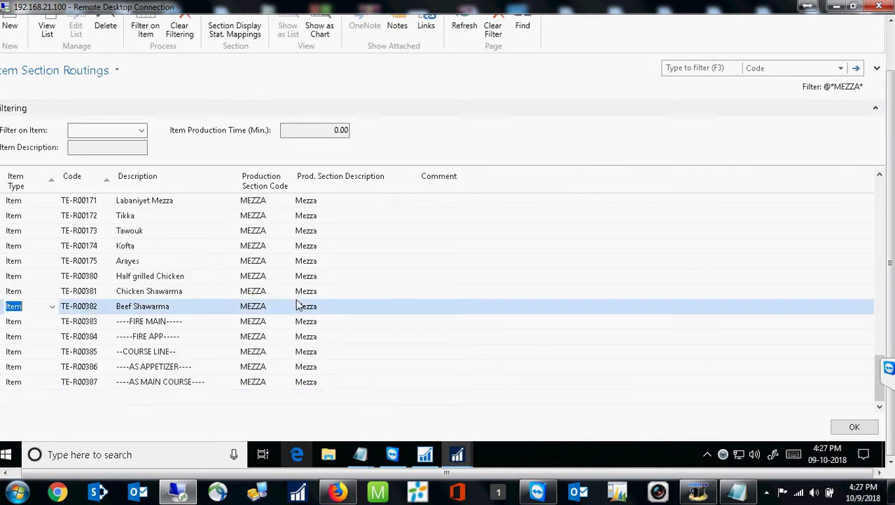
left_click(28, 381)
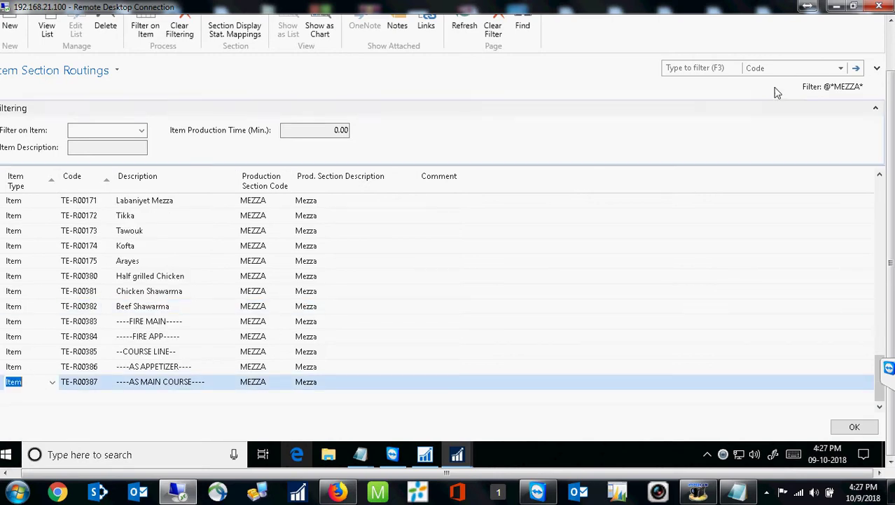
key("Down")
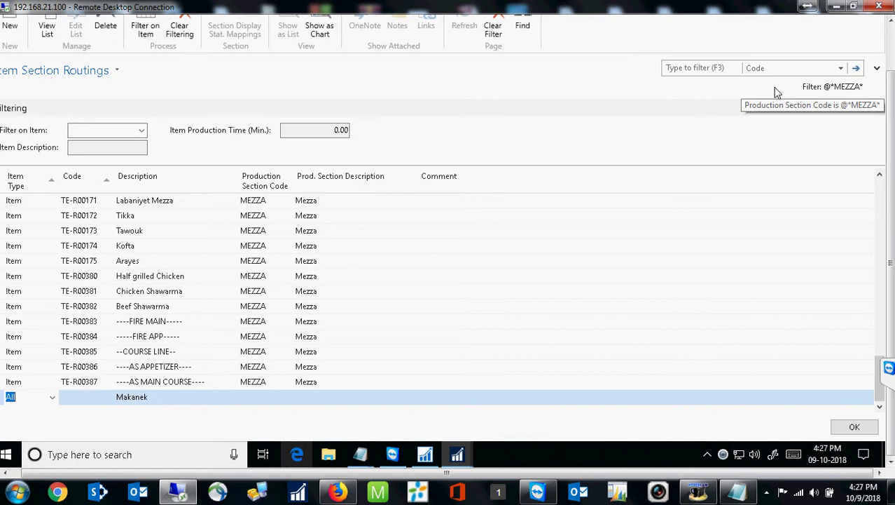
type("i")
key("Tab")
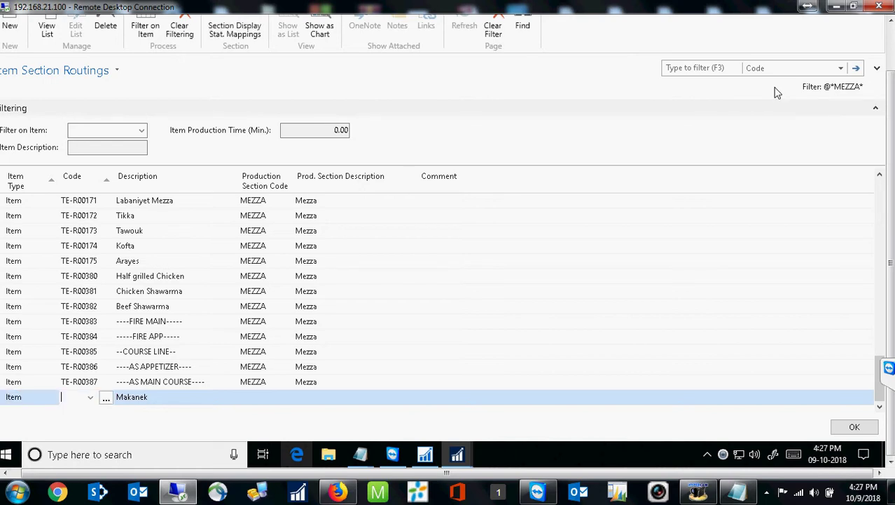
Open the full item list from the new line's Code lookup and browse through the items
left_click(90, 397)
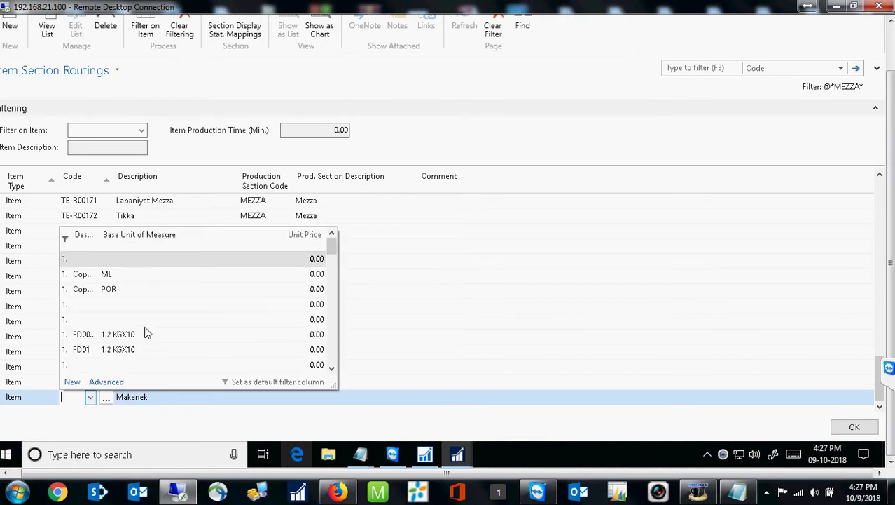
left_click_drag(335, 264, 330, 324)
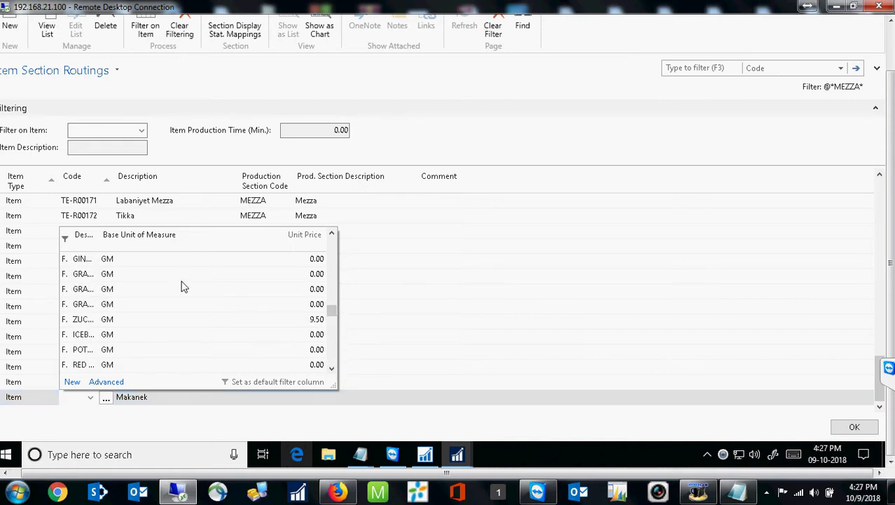
left_click(104, 382)
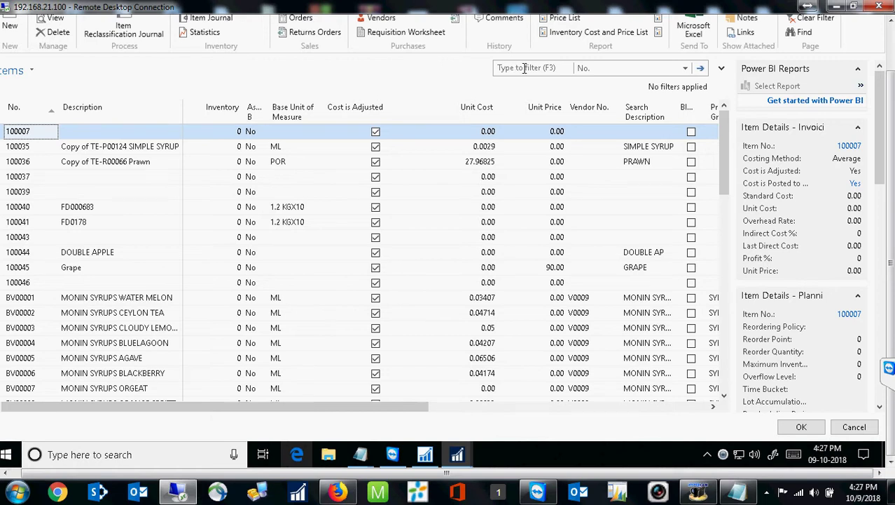
left_click_drag(726, 148, 729, 410)
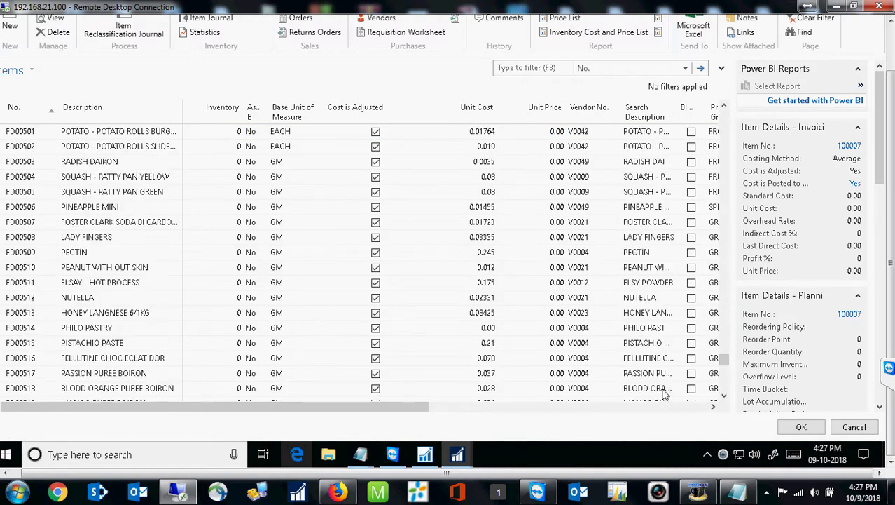
scroll(44, 258, "down", 20)
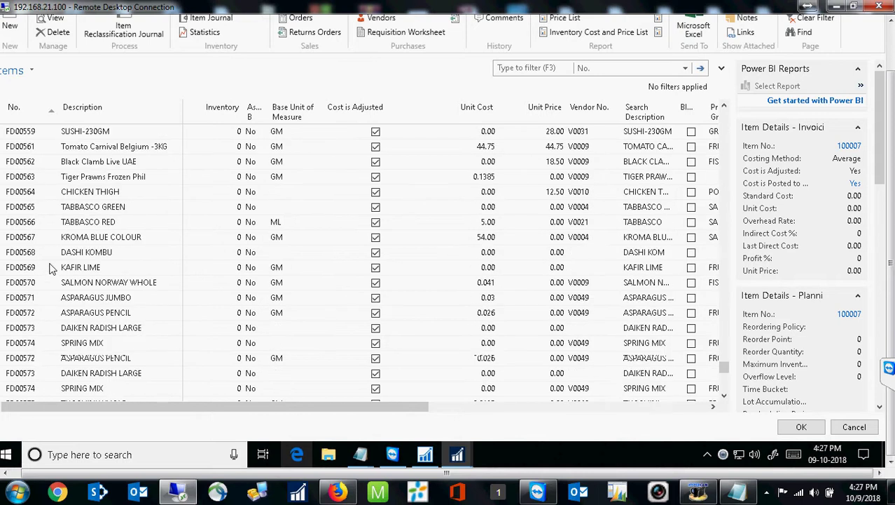
scroll(48, 255, "down", 2)
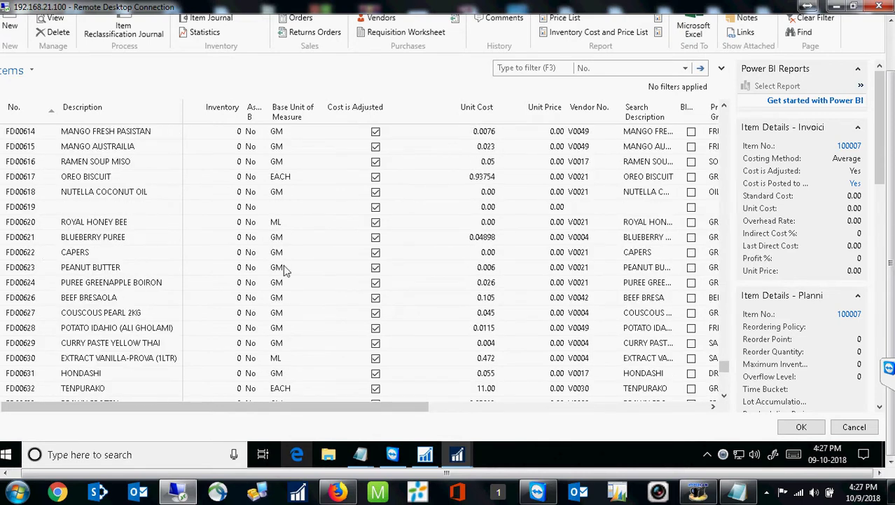
Filter the item list by No. TE-R000, look through the matching items, and clear the filter
left_click(556, 70)
key("Return")
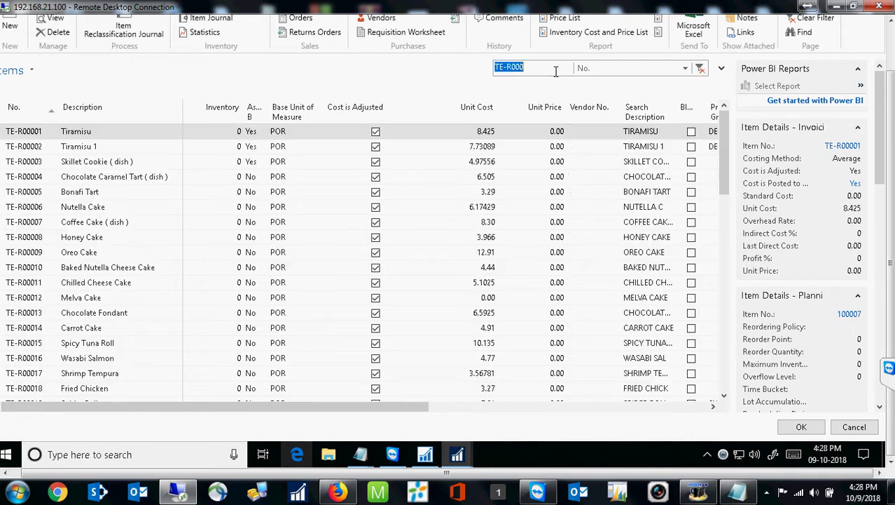
scroll(60, 304, "down", 20)
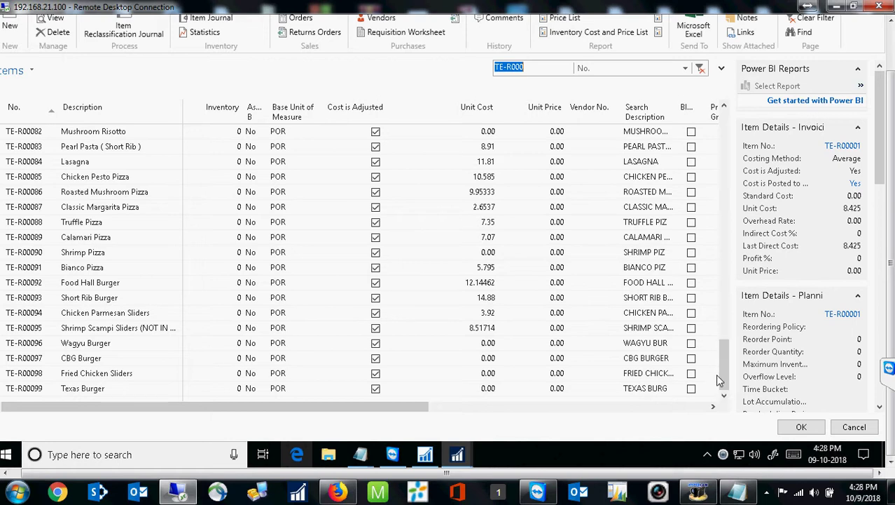
left_click_drag(727, 378, 752, 105)
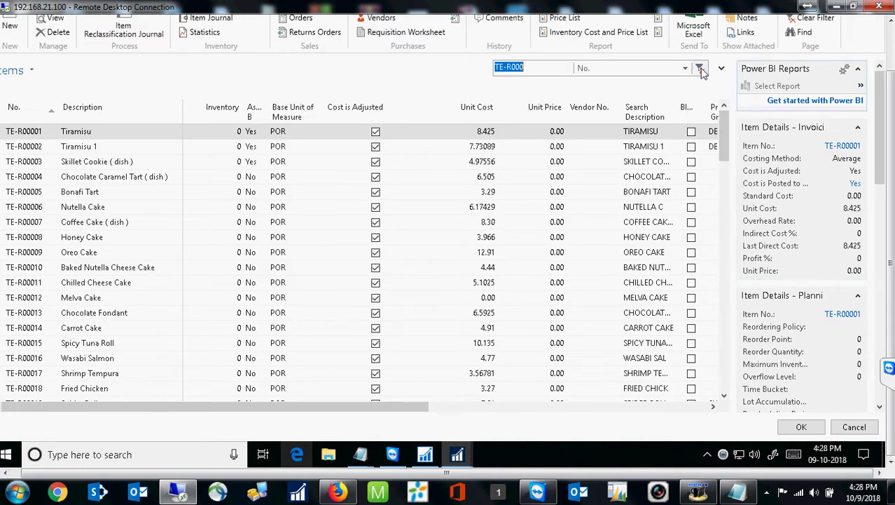
left_click(673, 68)
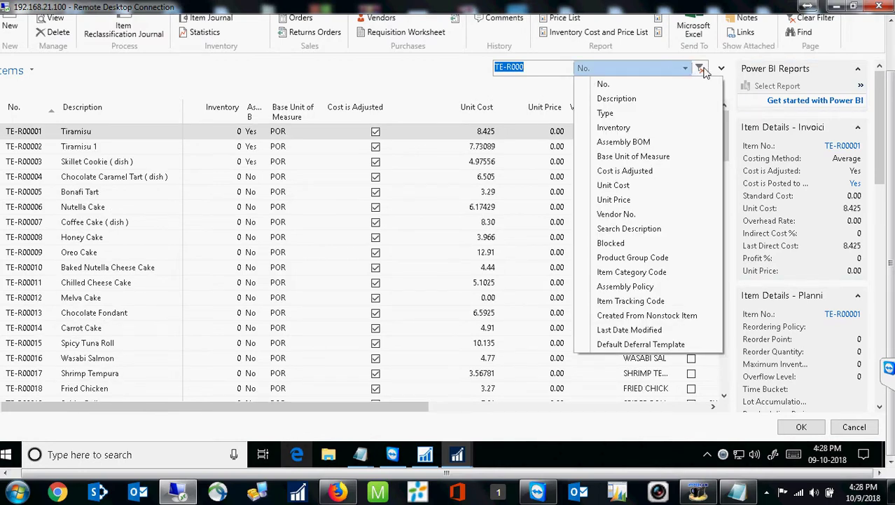
left_click(700, 69)
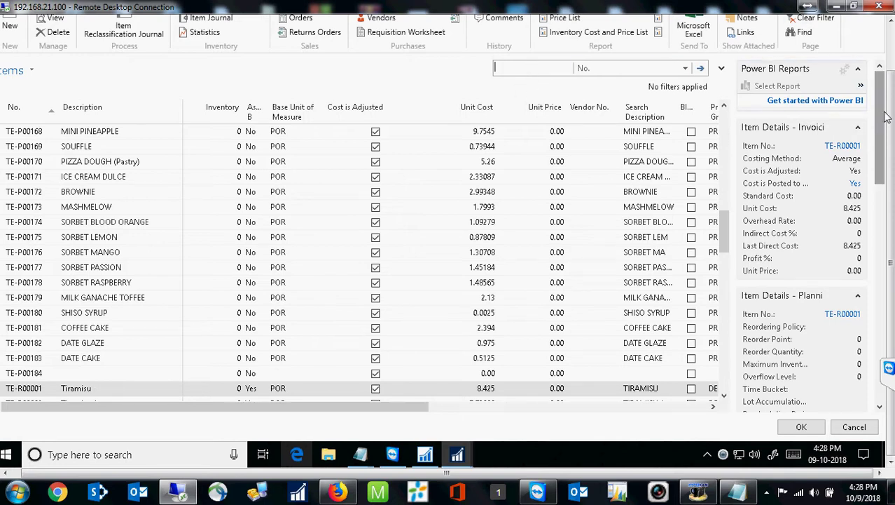
Close the item selection without choosing an item and leave the routing editor, discarding the unsaved line
left_click(889, 43)
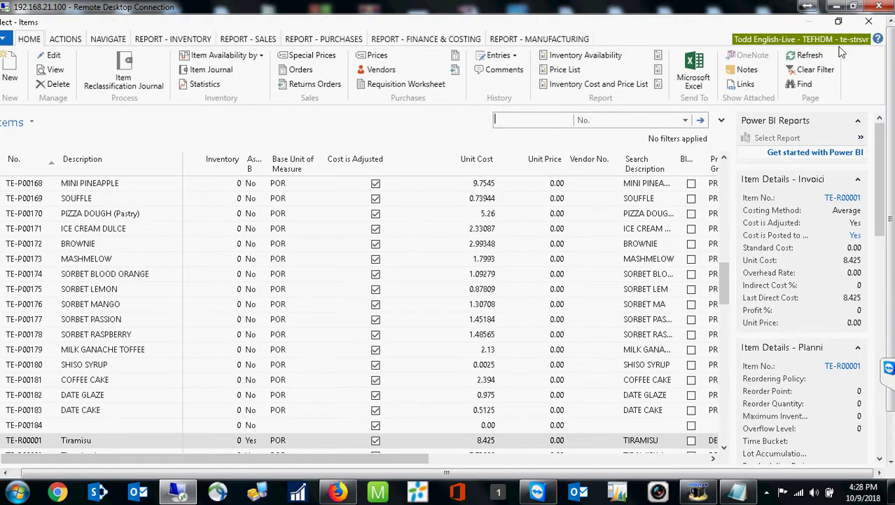
left_click(868, 23)
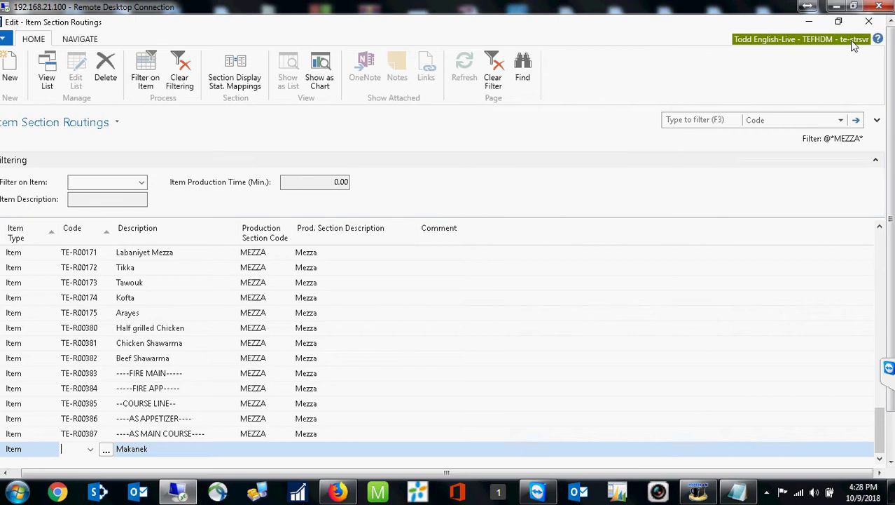
left_click(867, 23)
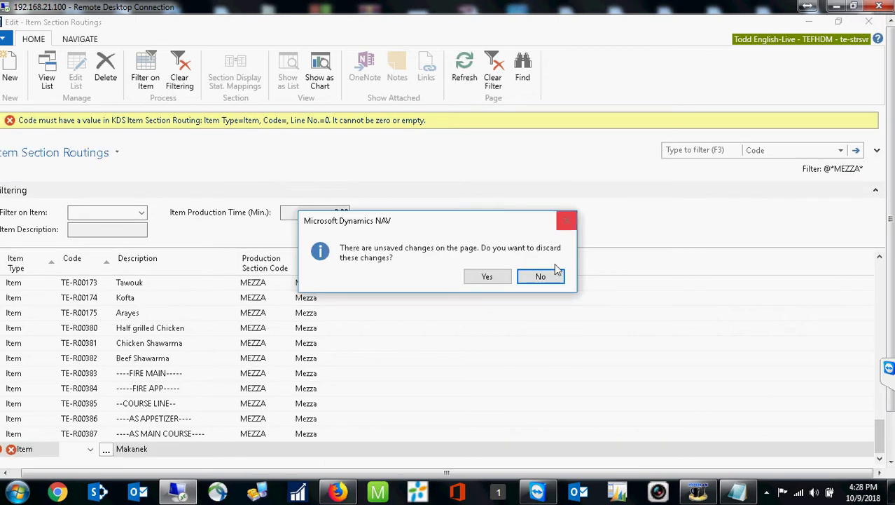
left_click(490, 278)
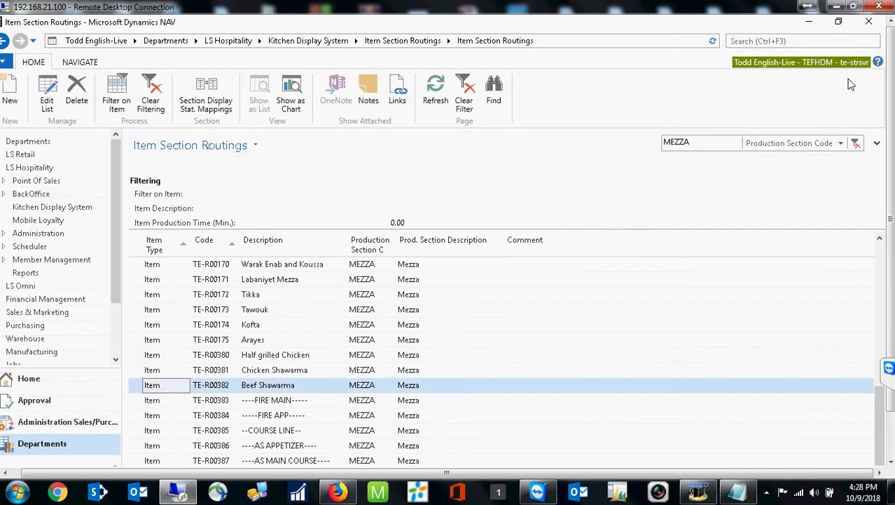
Search for "run cli", launch Run Client under LS Retail/Point Of Sale/POS, and dismiss the startup messages
left_click(846, 41)
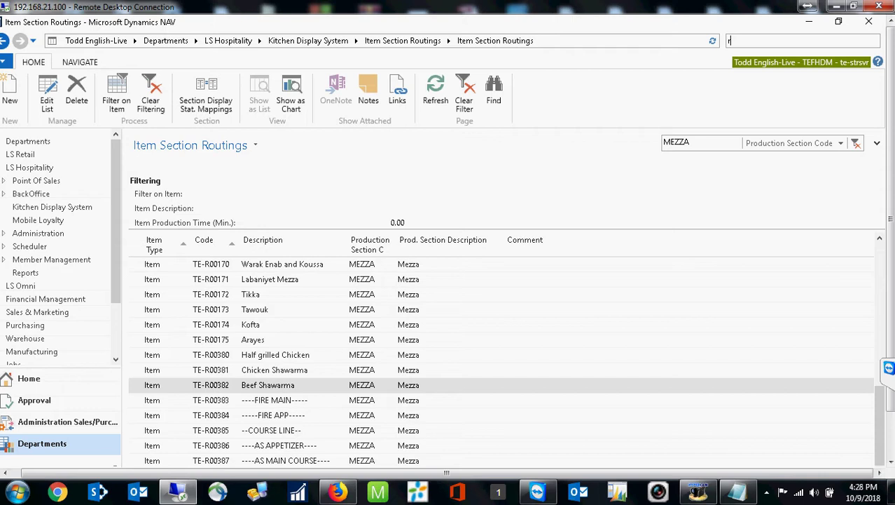
type("run c")
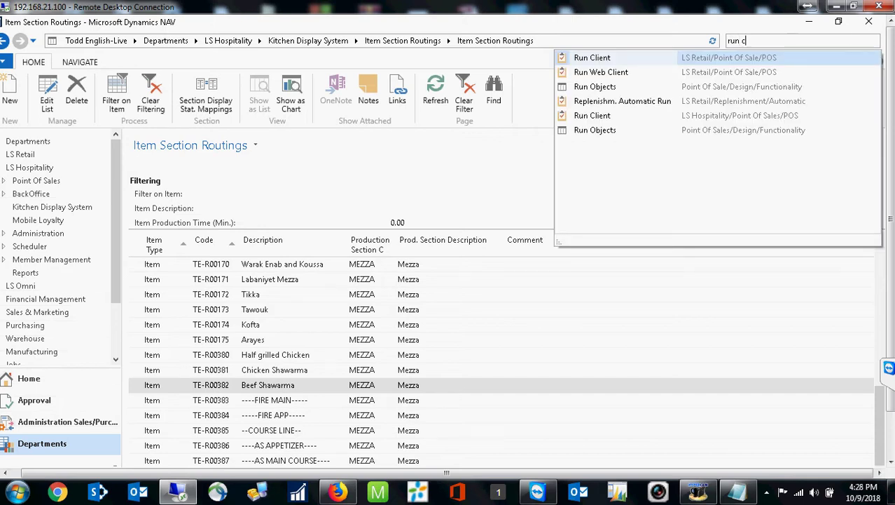
type("li")
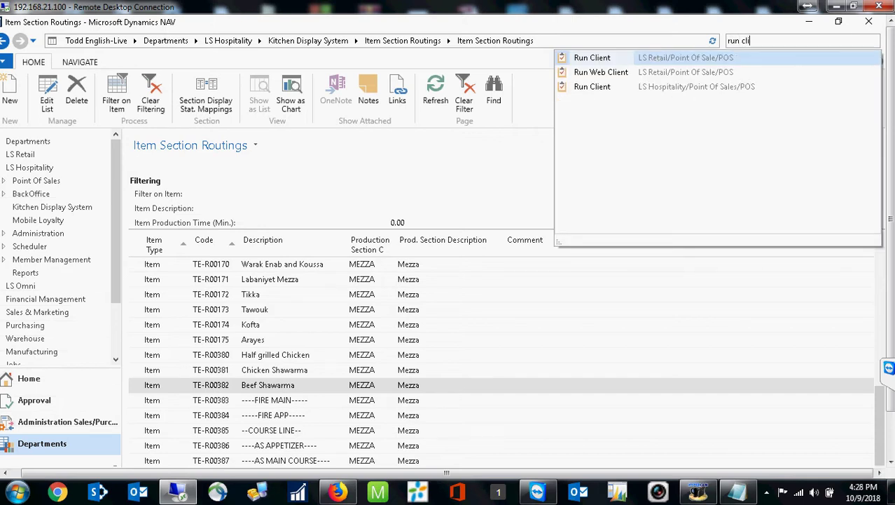
left_click(597, 63)
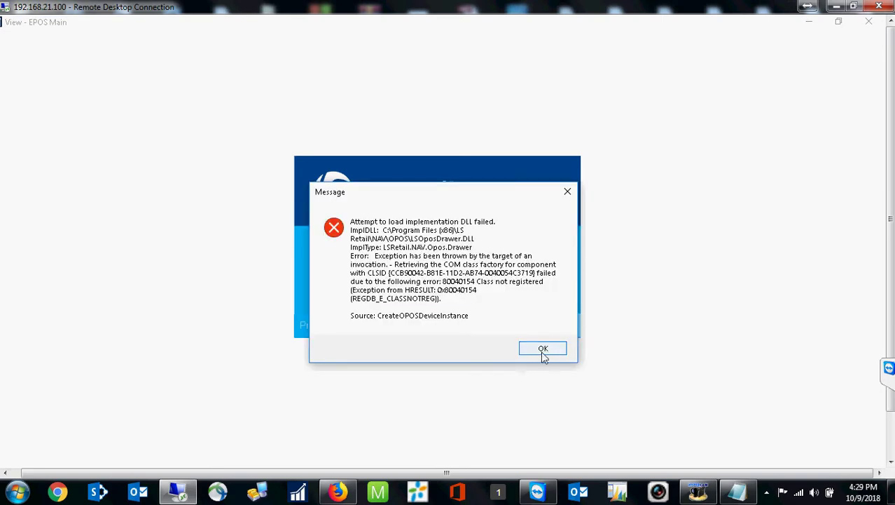
left_click(543, 348)
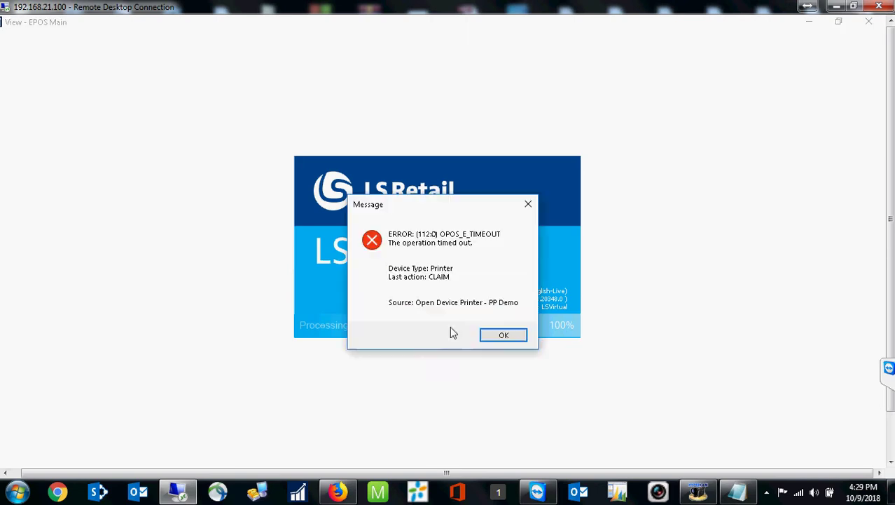
left_click(501, 336)
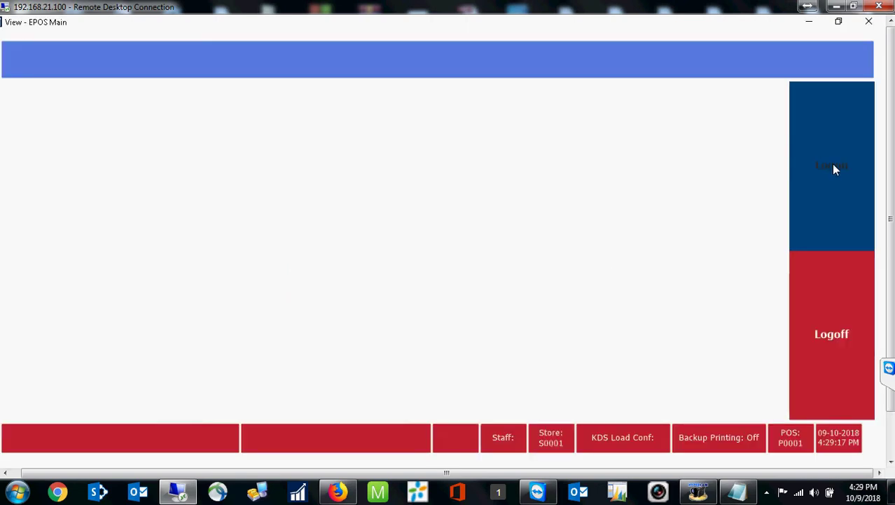
Log on to the POS with the staff ID and confirm closing the other session on terminal P0001
left_click(832, 164)
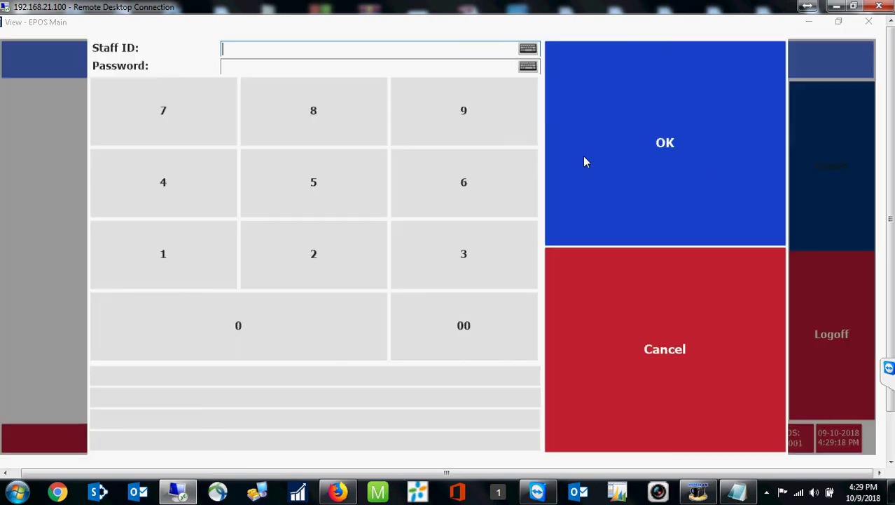
left_click(506, 133)
double_click(506, 133)
left_click(505, 133)
left_click(724, 135)
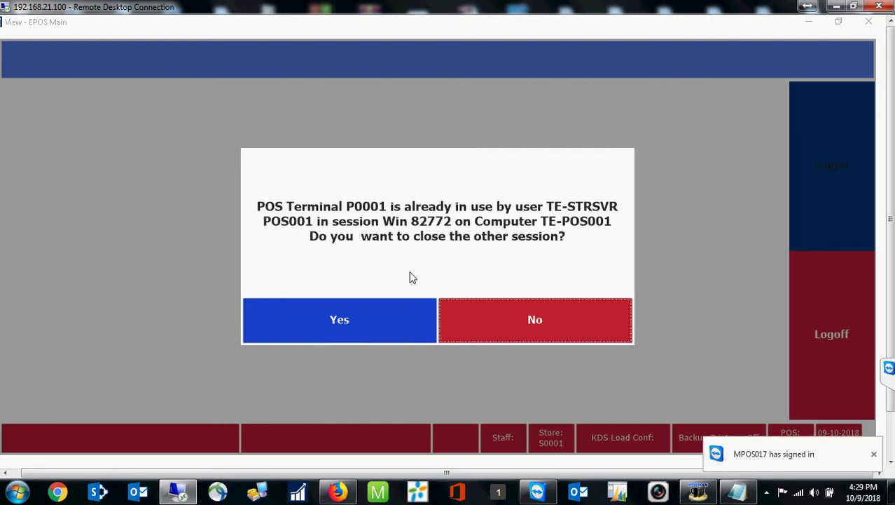
left_click(350, 321)
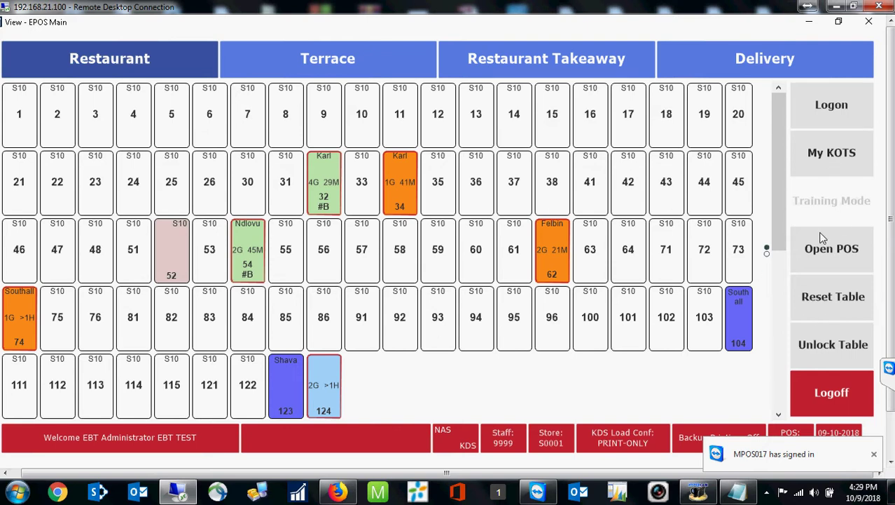
left_click(315, 387)
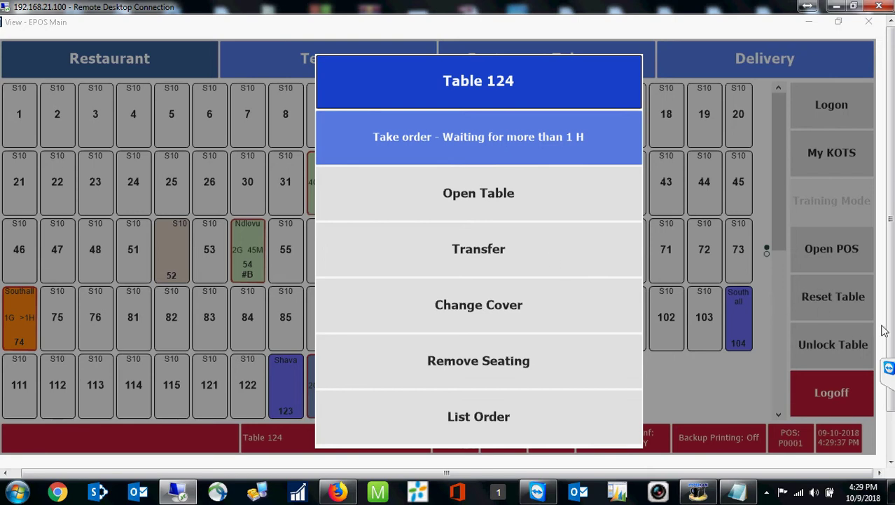
scroll(891, 351, "down", 2)
scroll(891, 351, "up", 1)
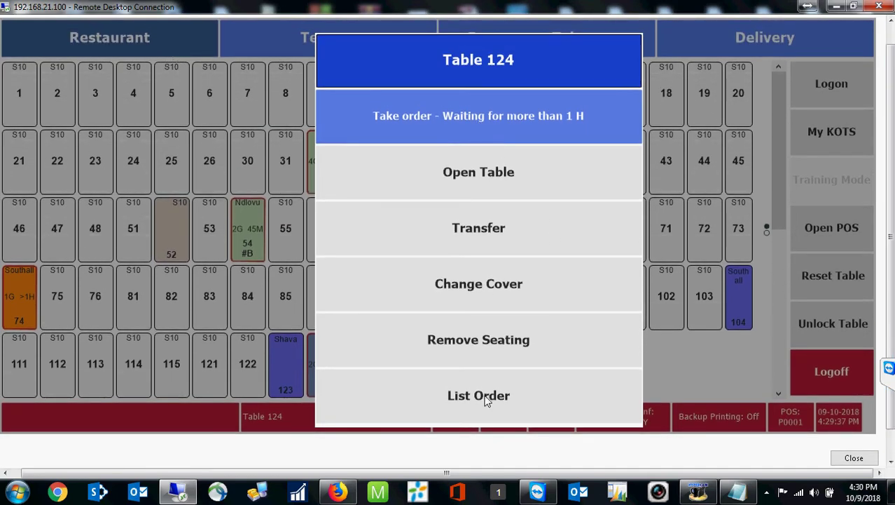
Start a new Restaurant Takeaway order and display the Shisha item buttons of MEZZA HOUSE
left_click(470, 56)
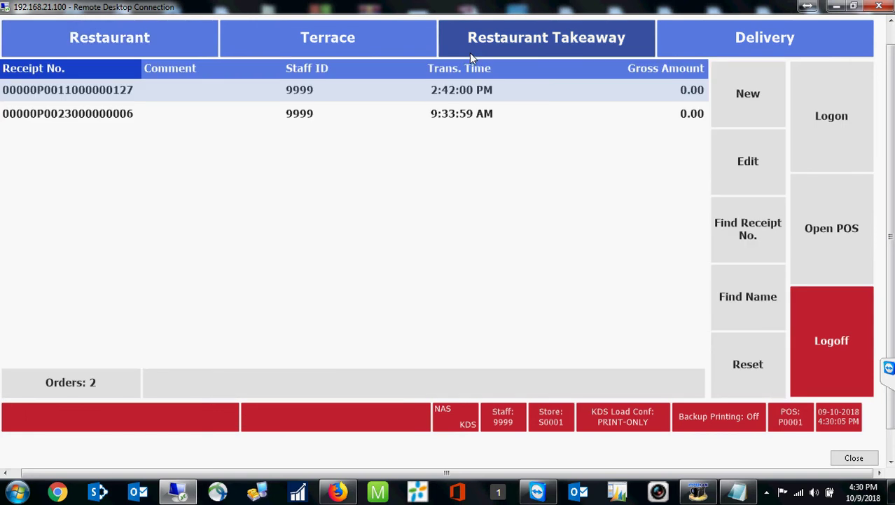
left_click(722, 98)
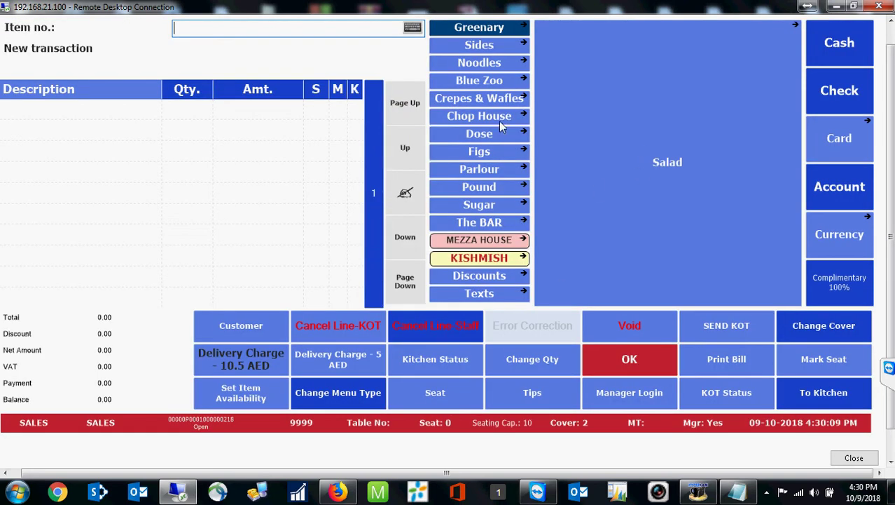
left_click(499, 245)
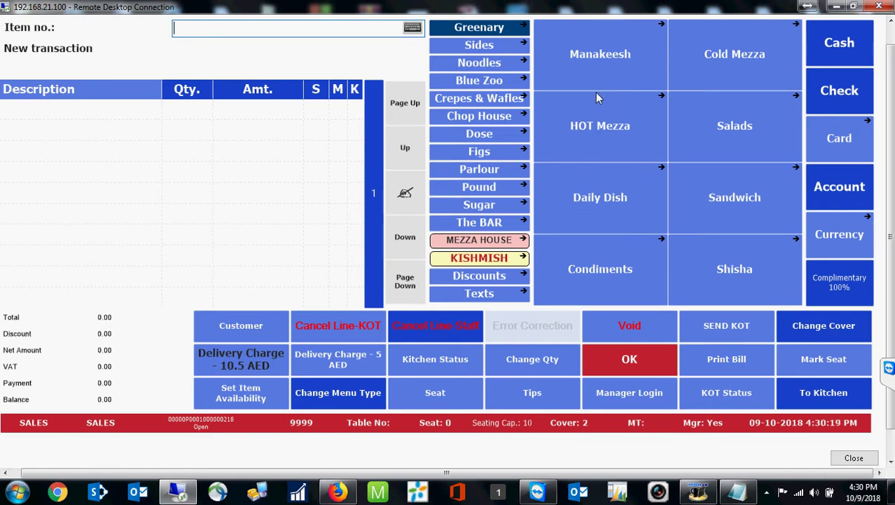
left_click(727, 269)
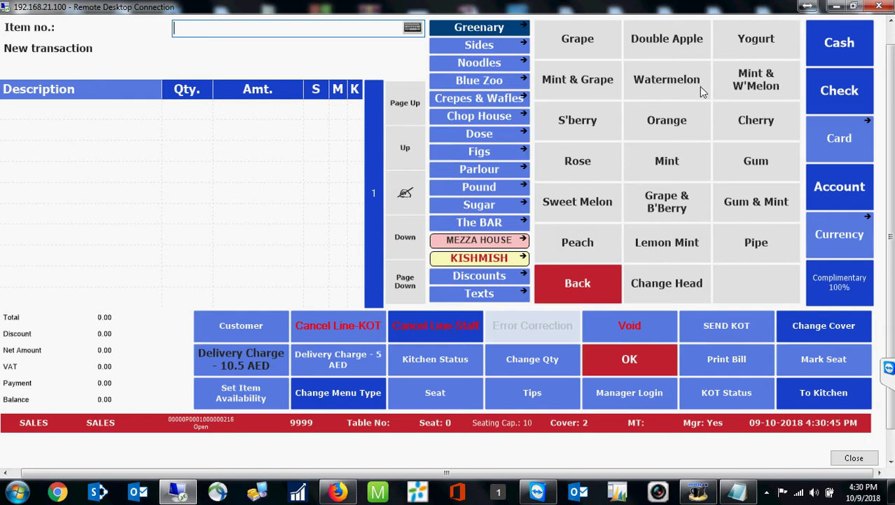
Open the menu properties behind the Shisha buttons and look through all the button lines
right_click(599, 123)
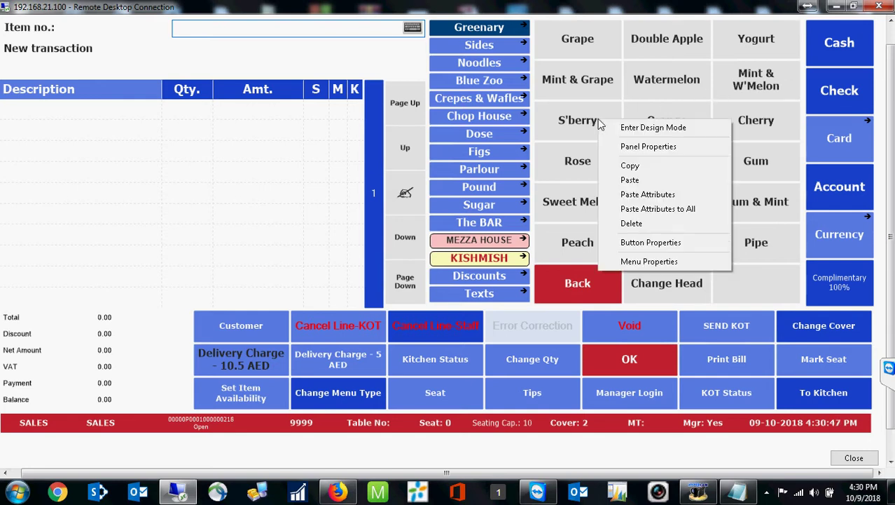
left_click(662, 263)
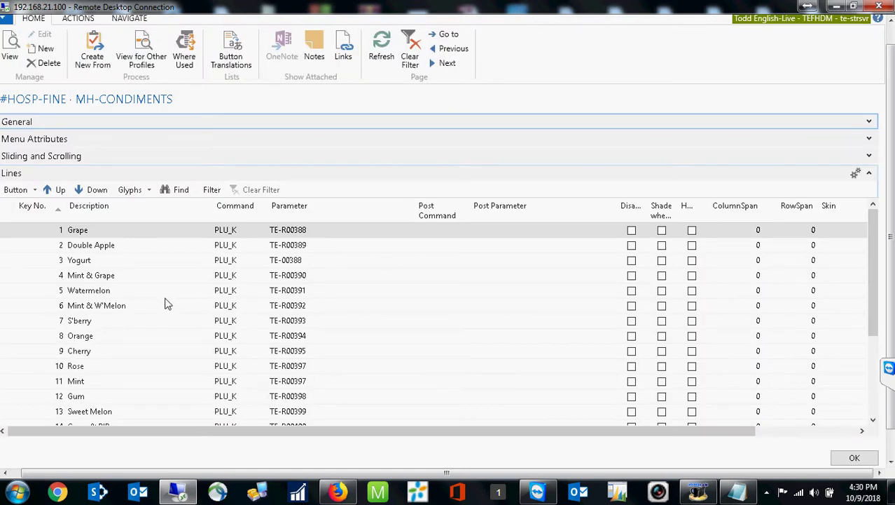
scroll(166, 303, "down", 3)
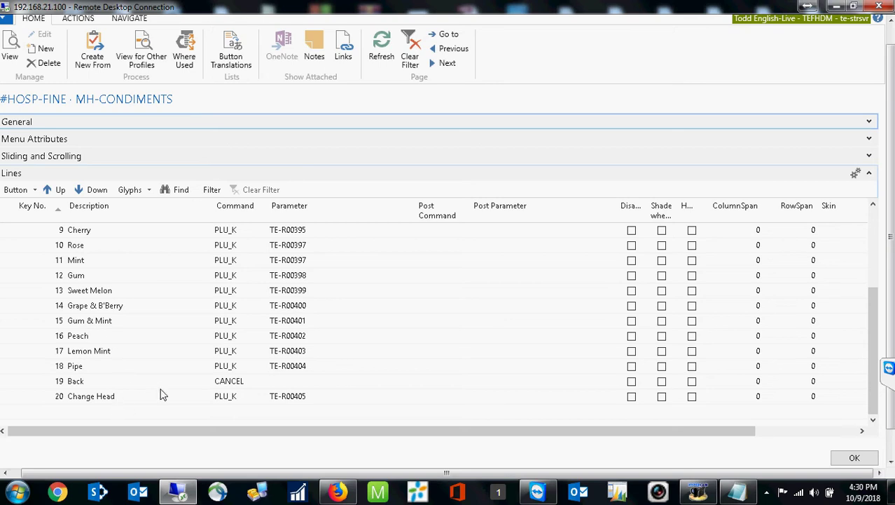
scroll(160, 252, "up", 3)
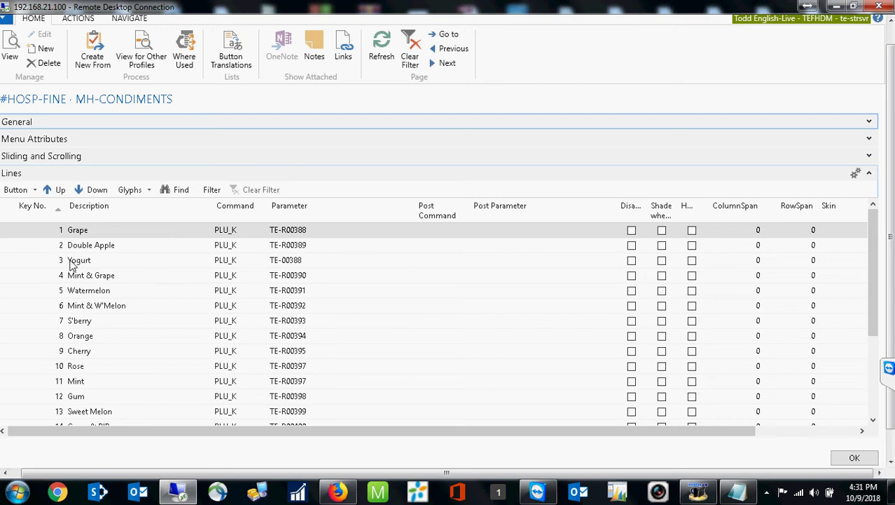
left_click(143, 291)
scroll(144, 294, "down", 1)
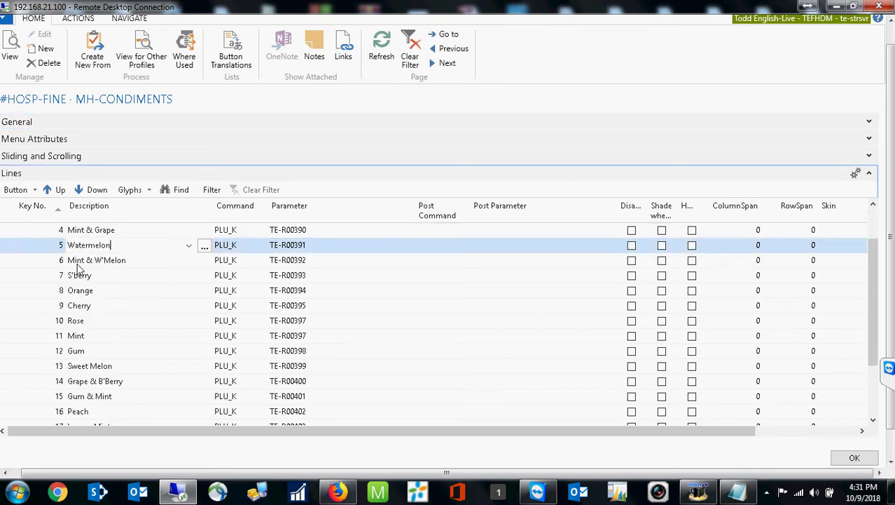
scroll(78, 268, "up", 1)
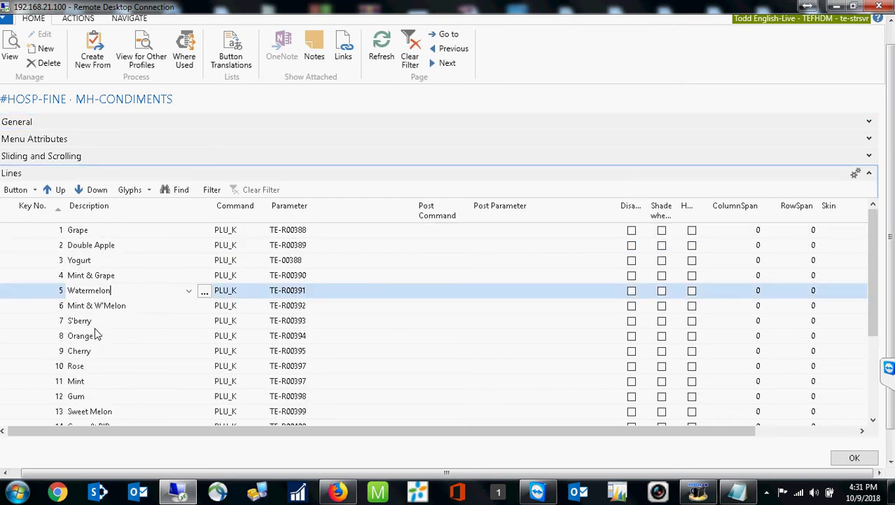
Clear the description and the parameter of the Yogurt button on line 3 of the MH-CONDIMENTS menu
left_click(87, 260)
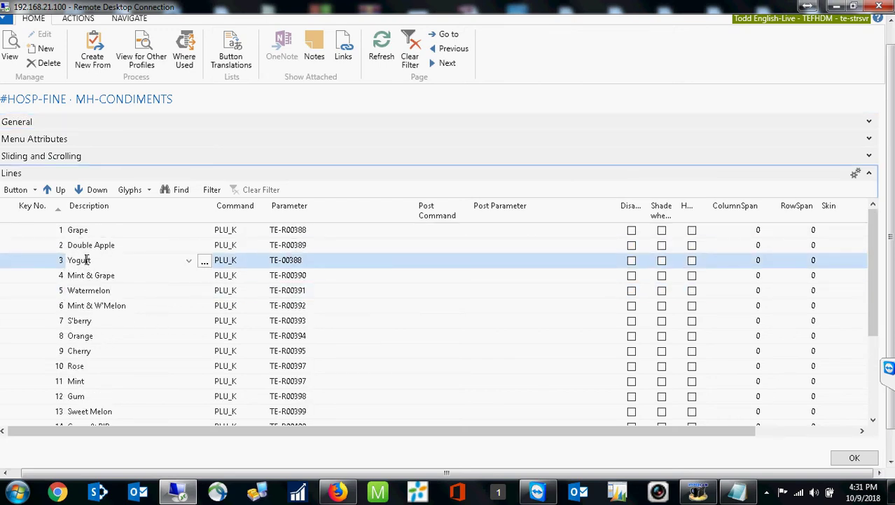
left_click(128, 260)
key("BackSpace")
key("BackSpace")
key("BackSpace")
key("BackSpace")
key("BackSpace")
key("BackSpace")
key("Tab")
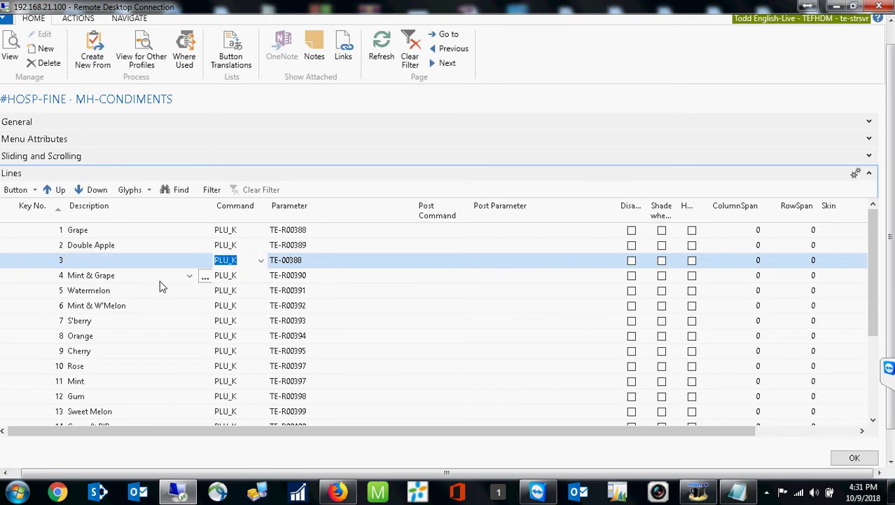
key("Tab")
key("BackSpace")
key("Down")
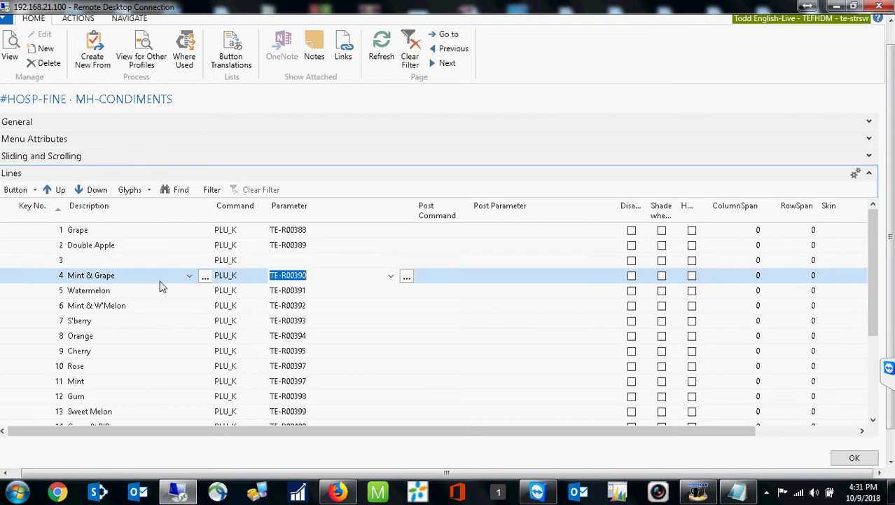
key("shift+Tab")
key("shift+Tab")
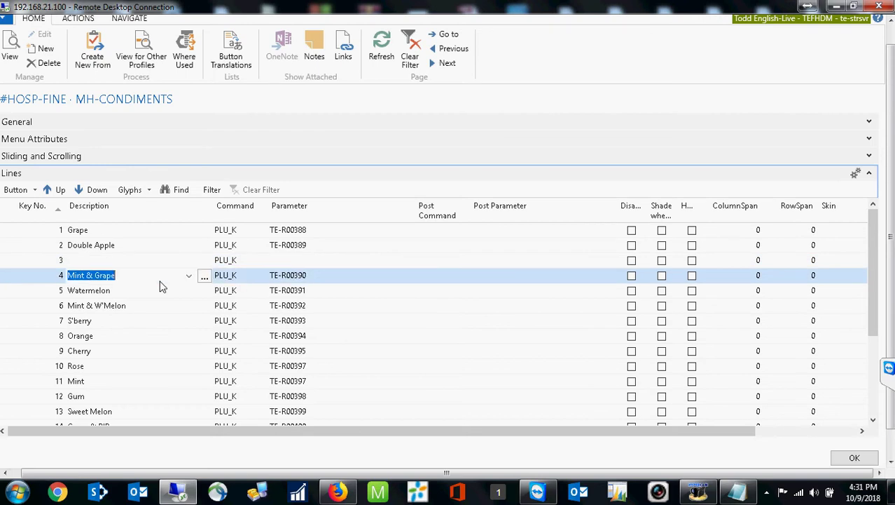
key("Tab")
key("Tab")
key("shift+Tab")
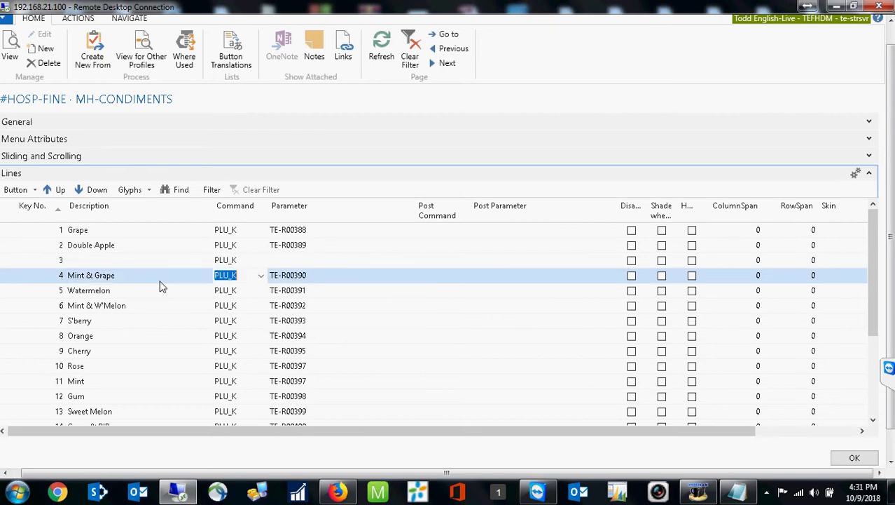
key("Up")
key("Up")
key("Up")
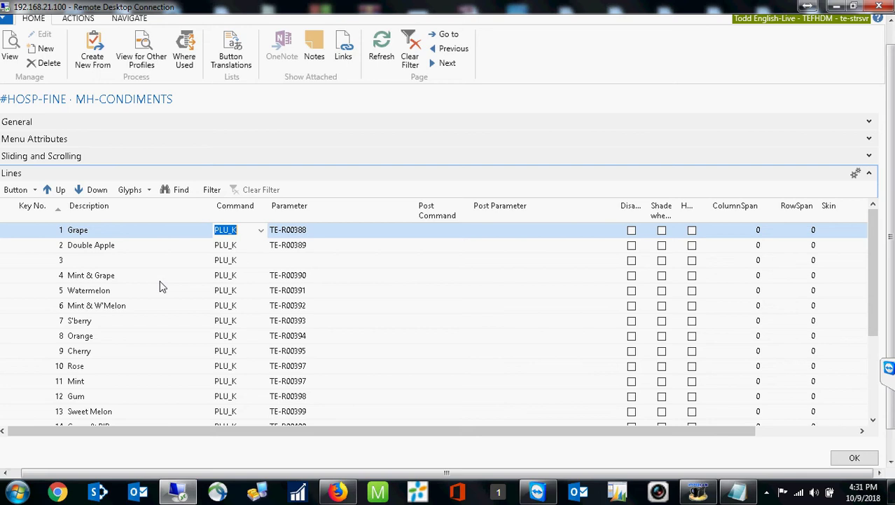
Close the menu properties and redisplay the Shisha buttons of MEZZA HOUSE
left_click(855, 458)
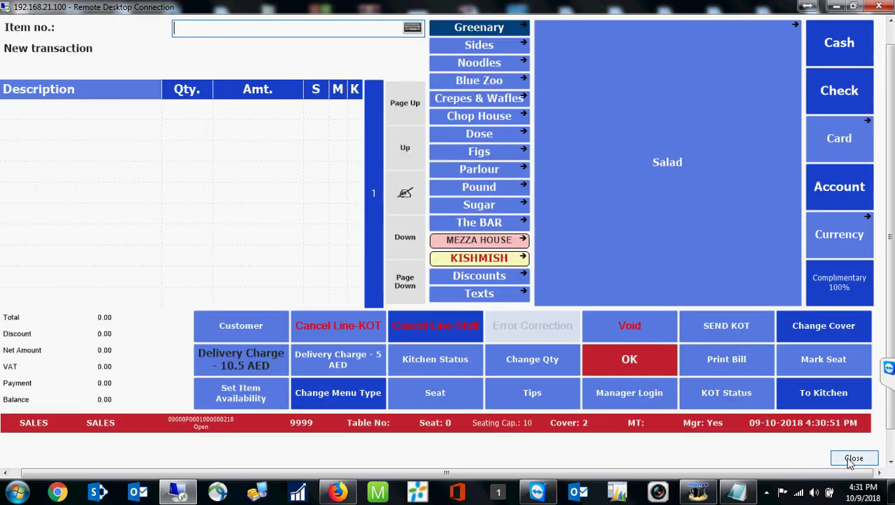
left_click(485, 245)
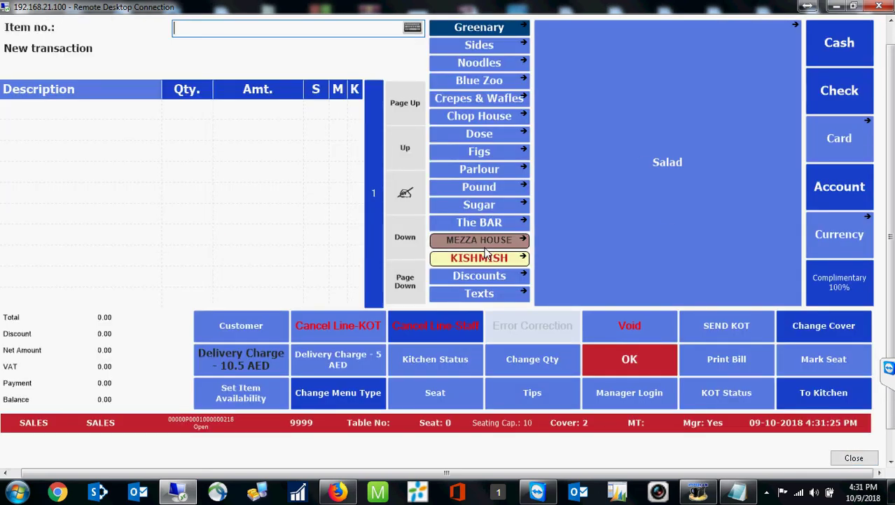
left_click(729, 273)
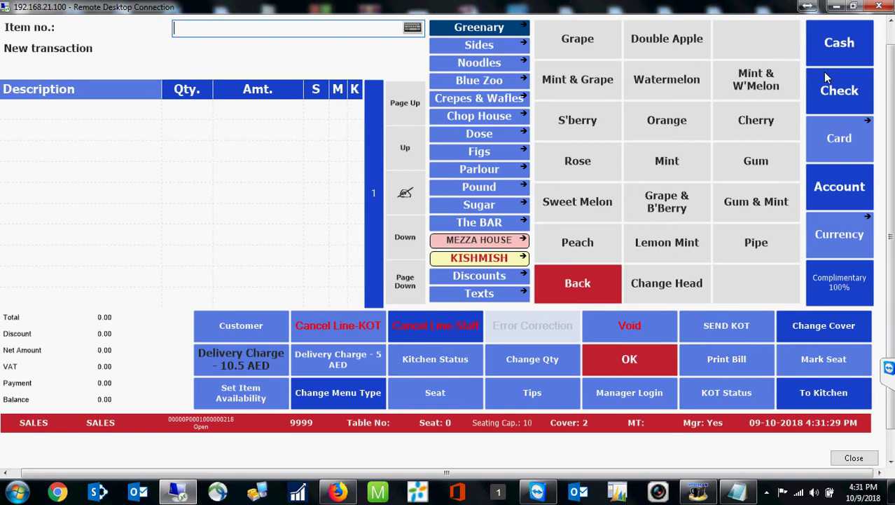
Copy the Parameter code TE-R00388 from the Grape button's properties and close them without changes
right_click(573, 47)
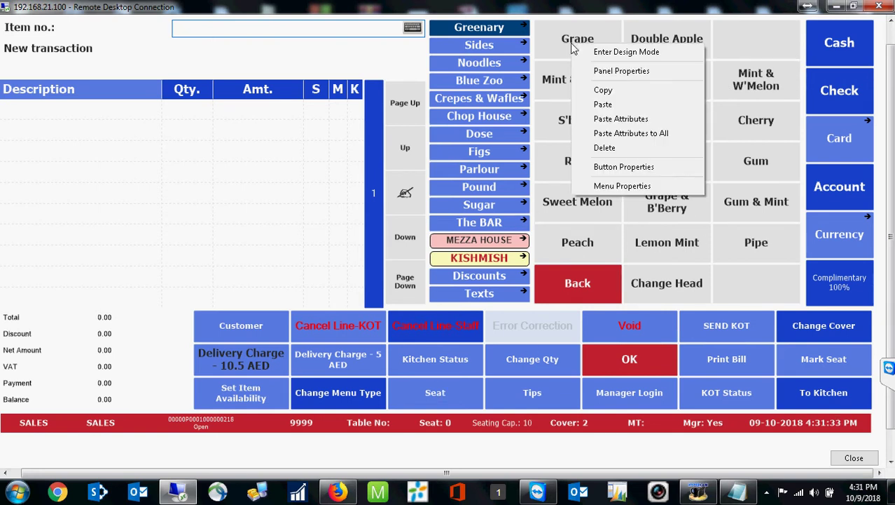
left_click(612, 168)
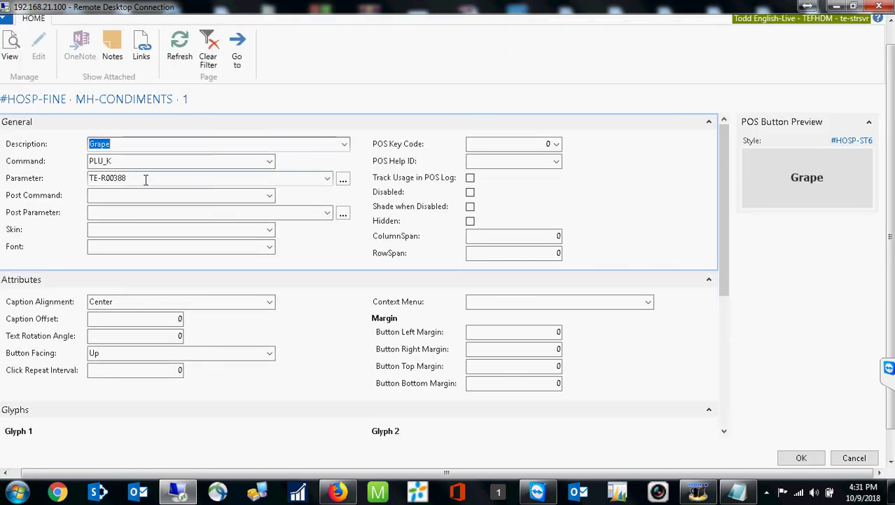
left_click_drag(200, 179, 70, 169)
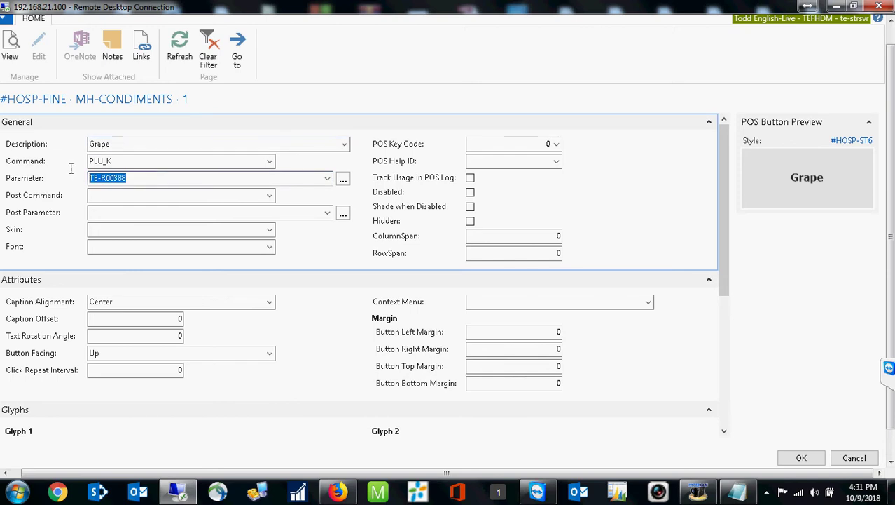
right_click(118, 175)
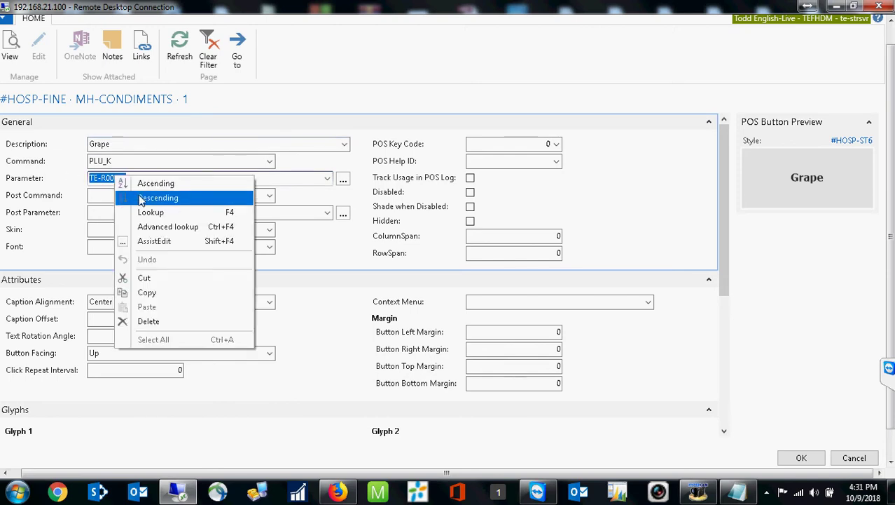
left_click(177, 293)
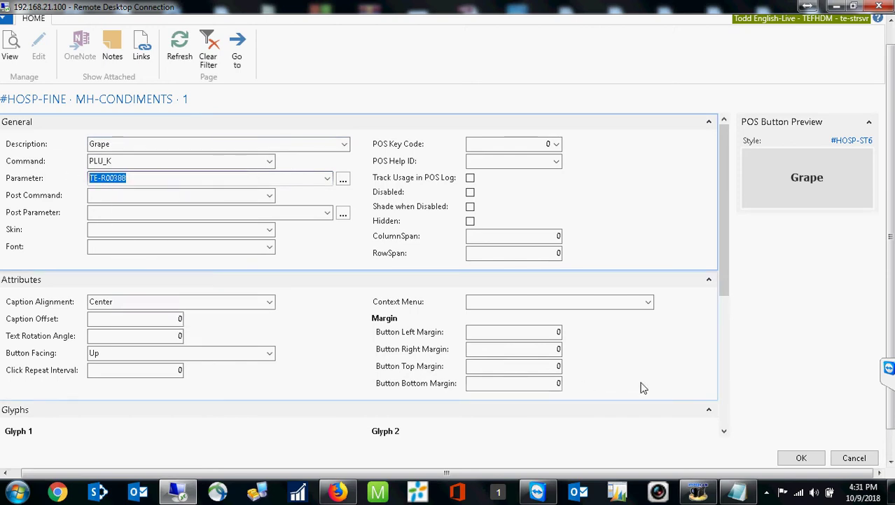
left_click(853, 462)
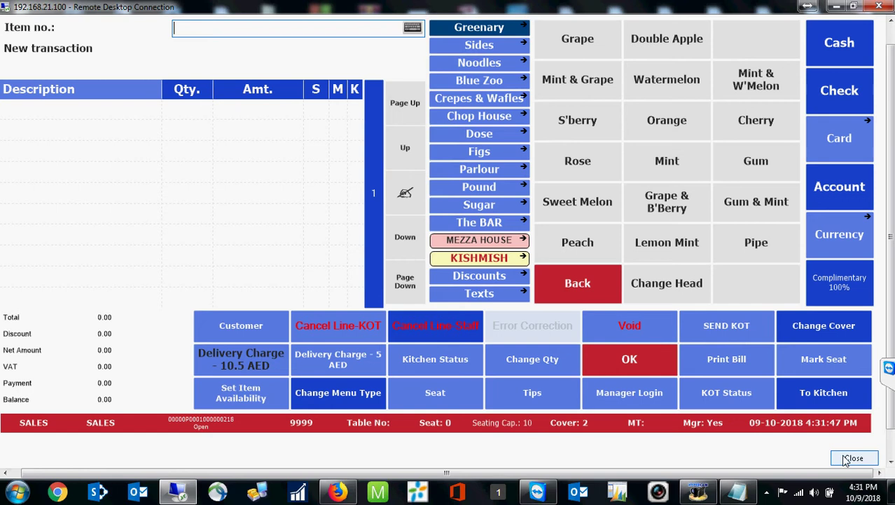
Leave the empty transaction, log off, and confirm closing the POS
left_click(636, 370)
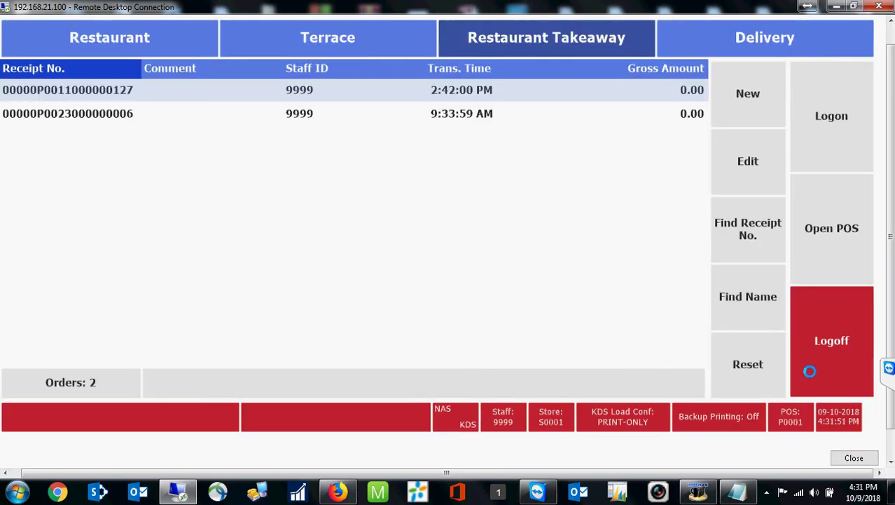
left_click(824, 301)
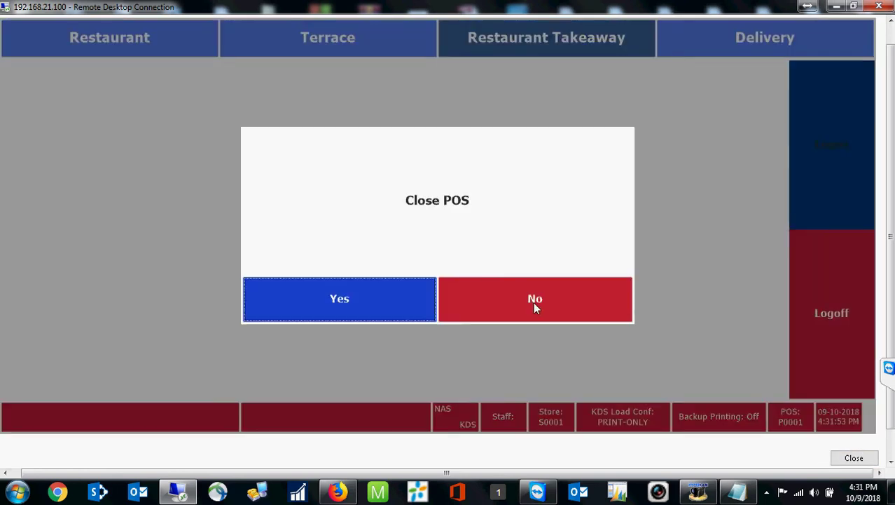
left_click(347, 315)
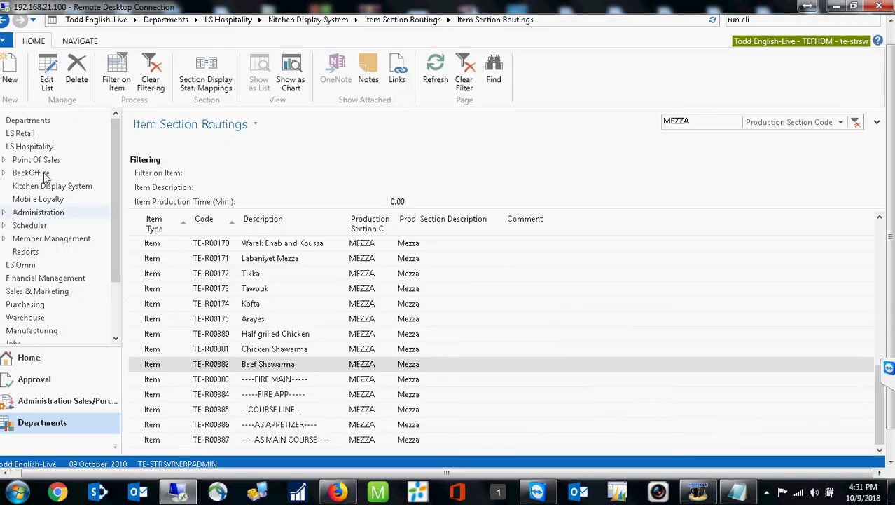
Open the item section routings for editing and add a new line of type Item with code TE-R00388
left_click(47, 74)
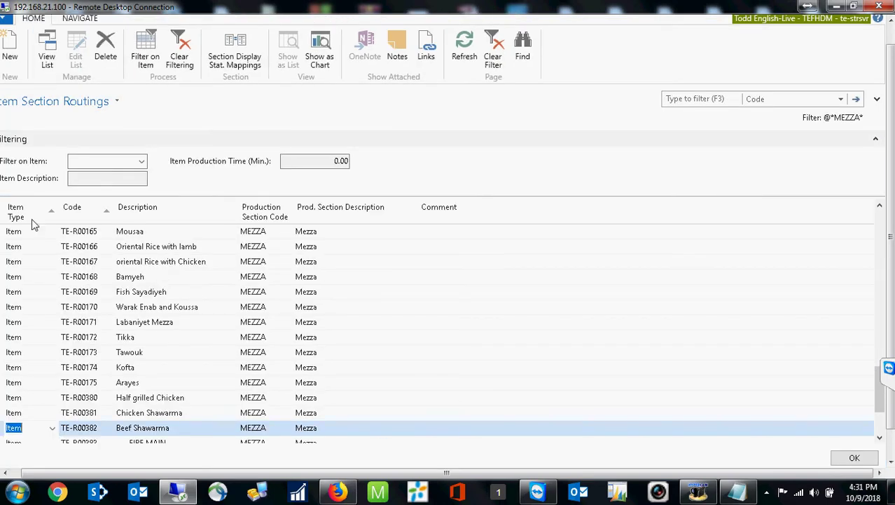
scroll(98, 389, "down", 2)
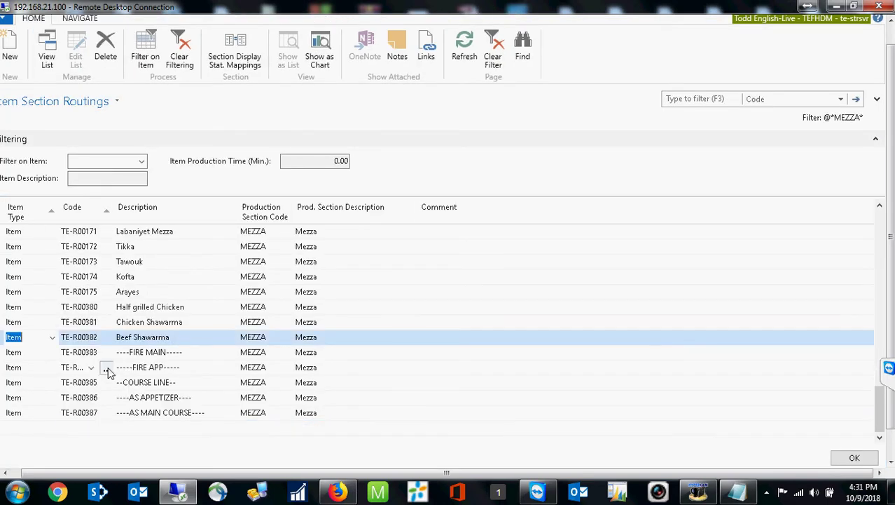
left_click(19, 431)
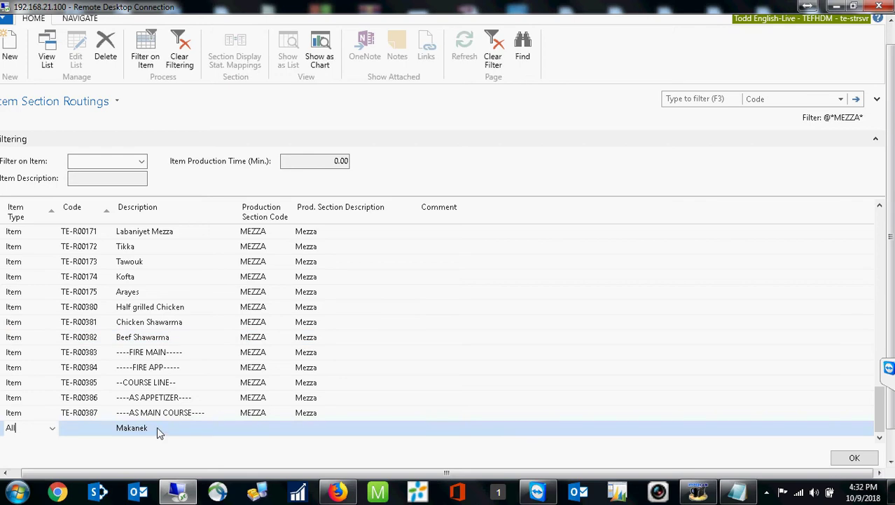
type("i")
key("Tab")
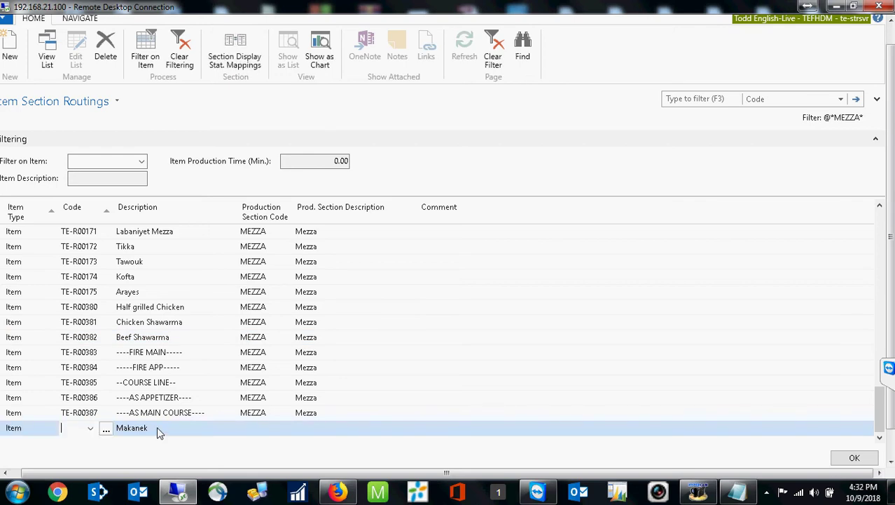
key("ctrl+v")
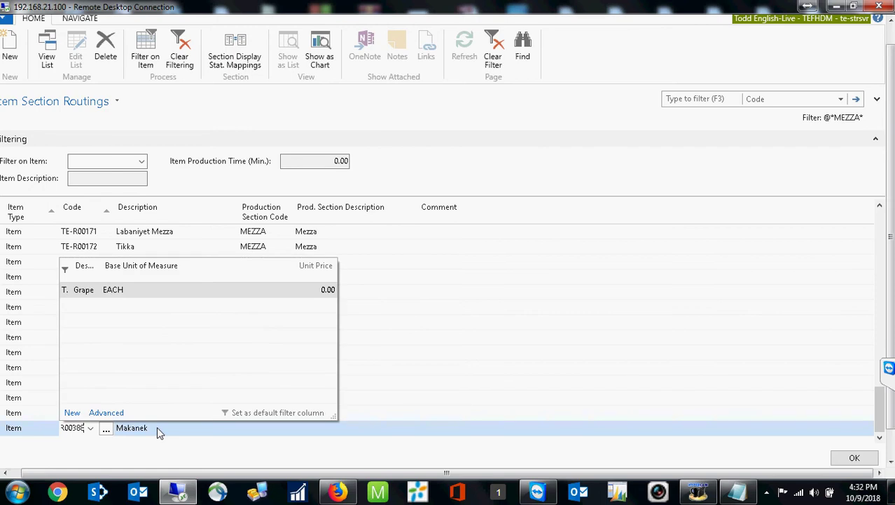
key("Tab")
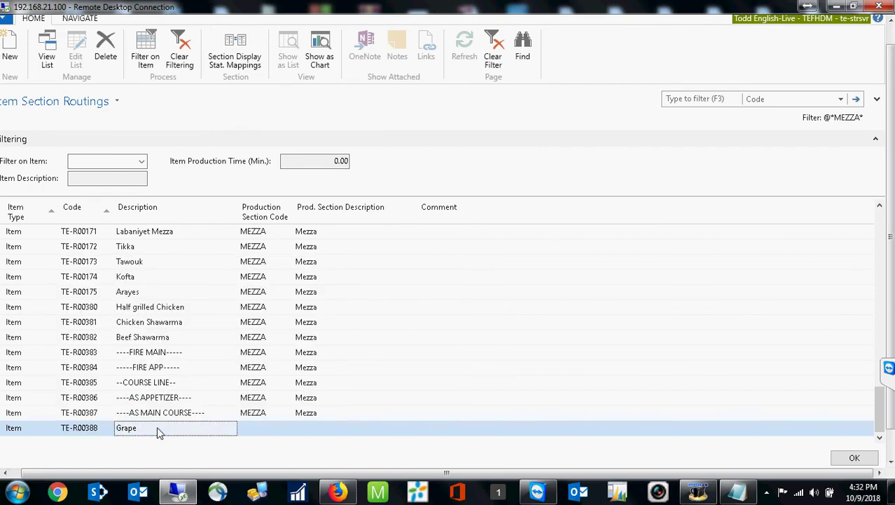
Set the production section code of the new Grape line to MEZZA
key("Tab")
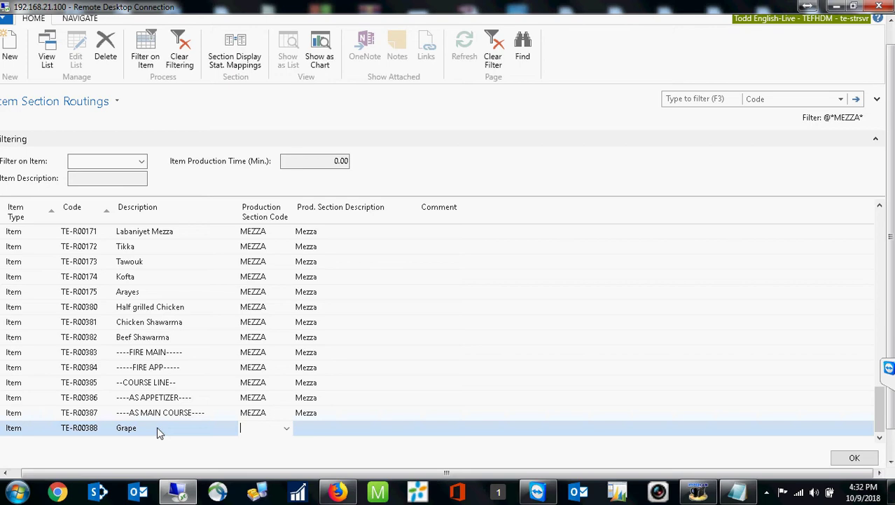
key("ctrl+v")
key("Tab")
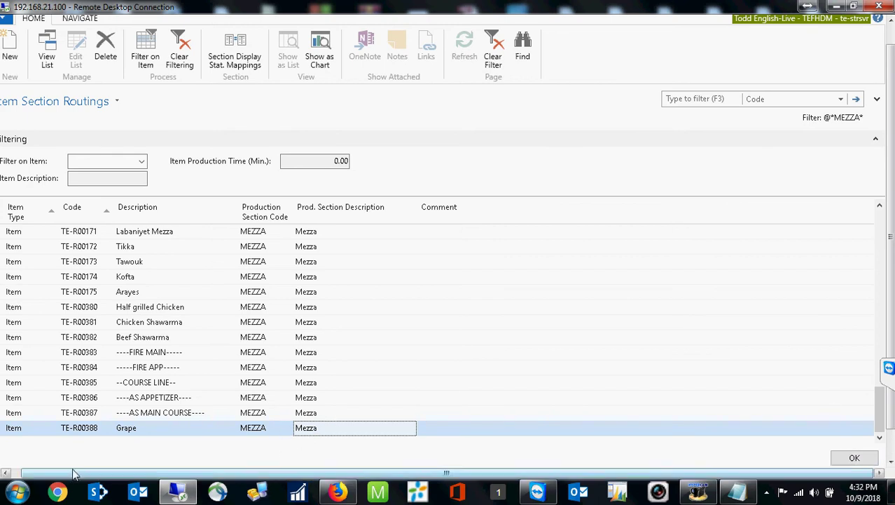
scroll(28, 420, "down", 1)
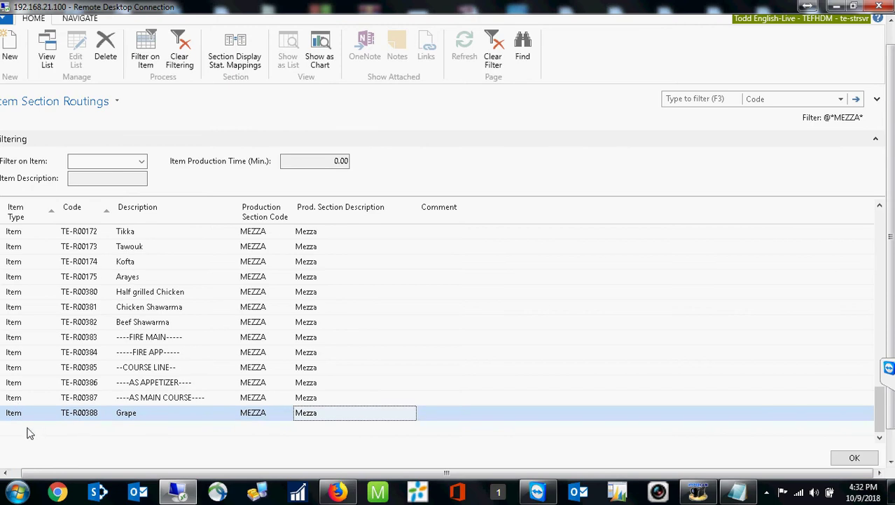